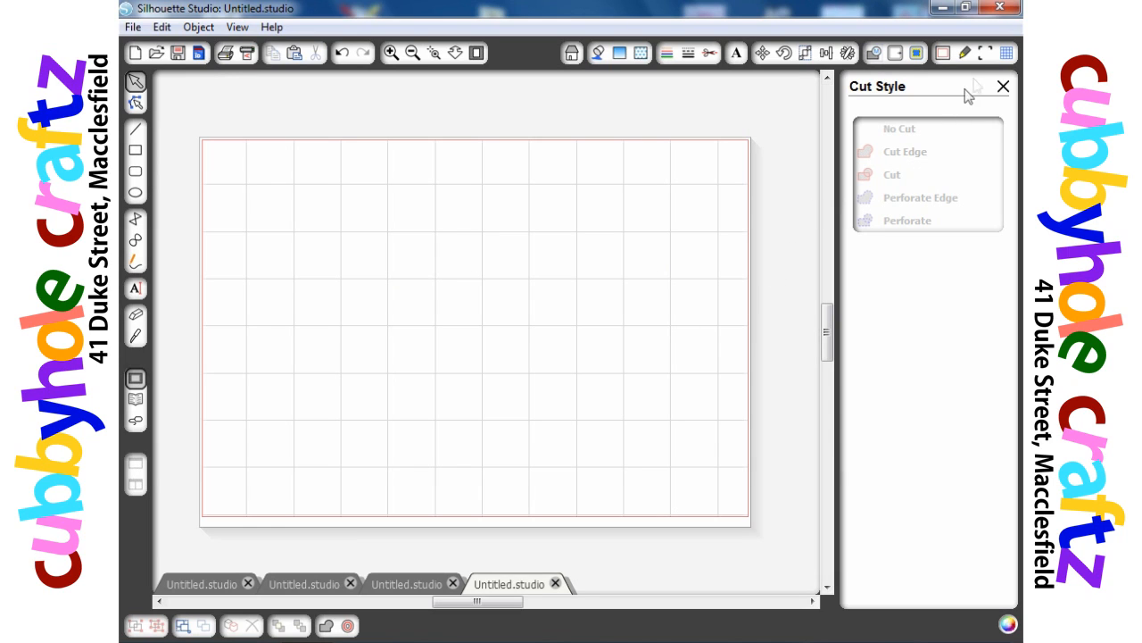
- Draw a rectangle about 4.97 by 3.17 inches in the middle of the page
click(1006, 54)
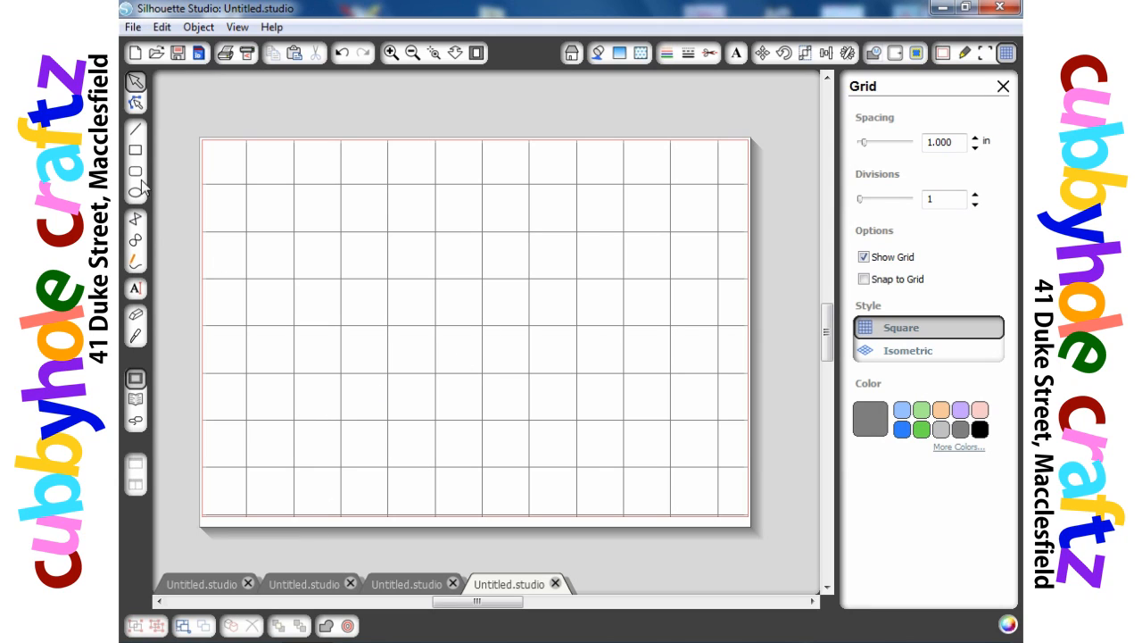
click(135, 150)
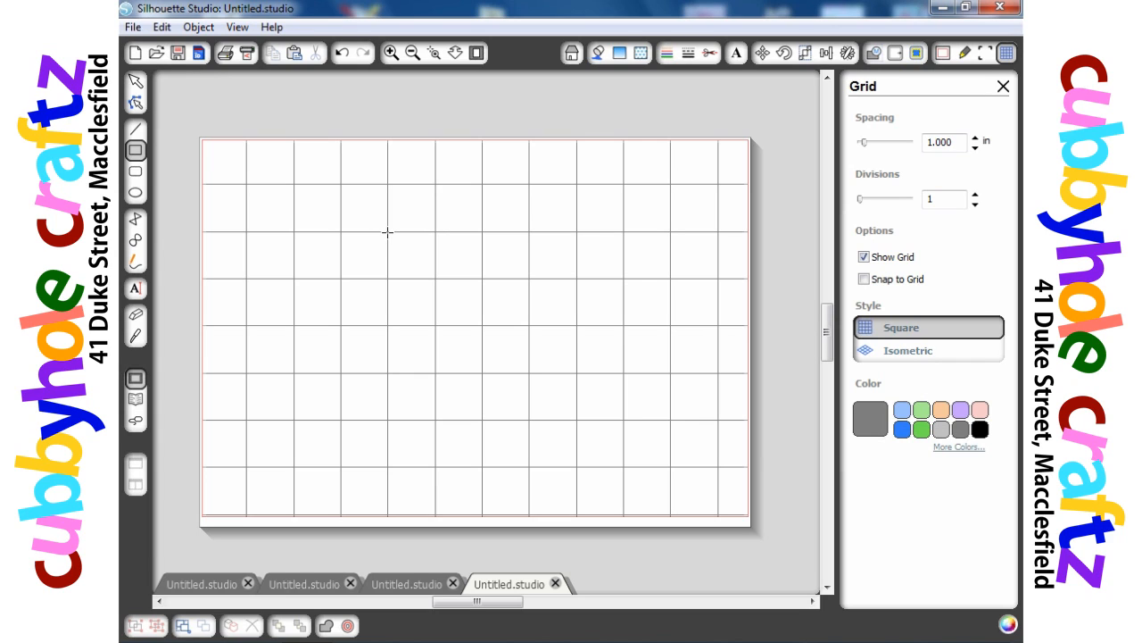
drag(388, 232, 622, 379)
click(567, 381)
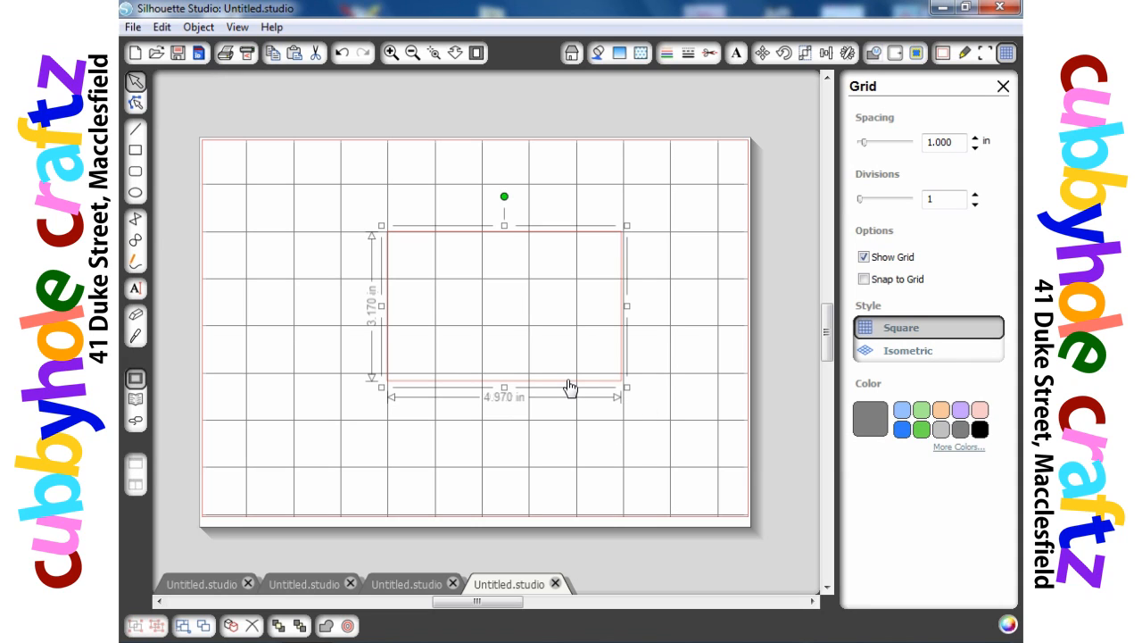
- Create an internal offset of 0.170 in inside the rectangle
click(896, 54)
click(913, 154)
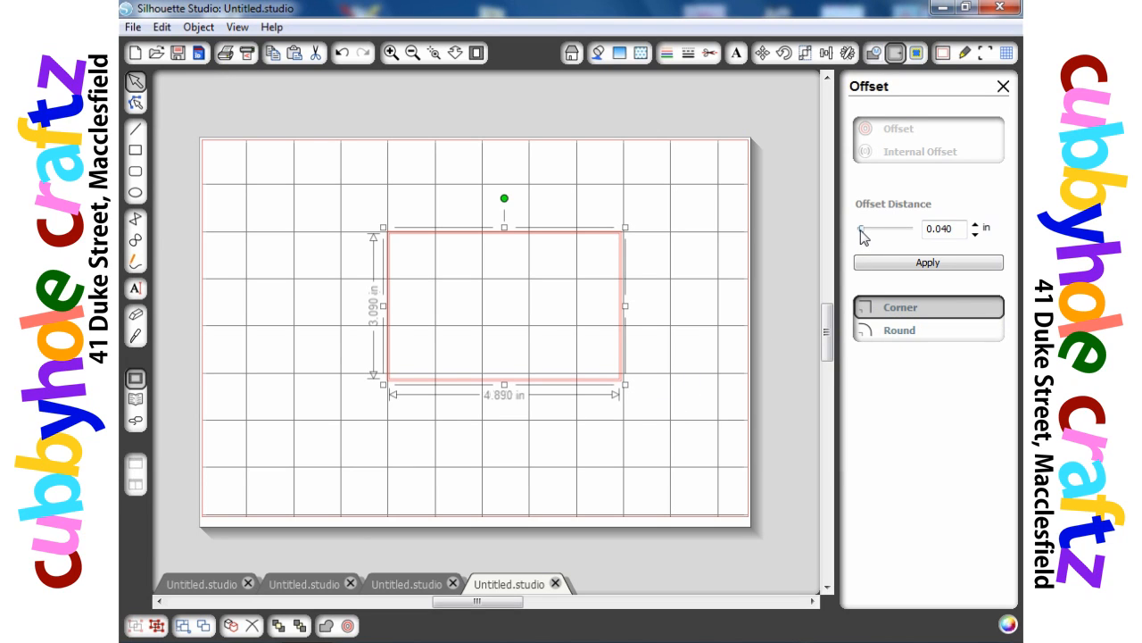
drag(863, 234, 871, 234)
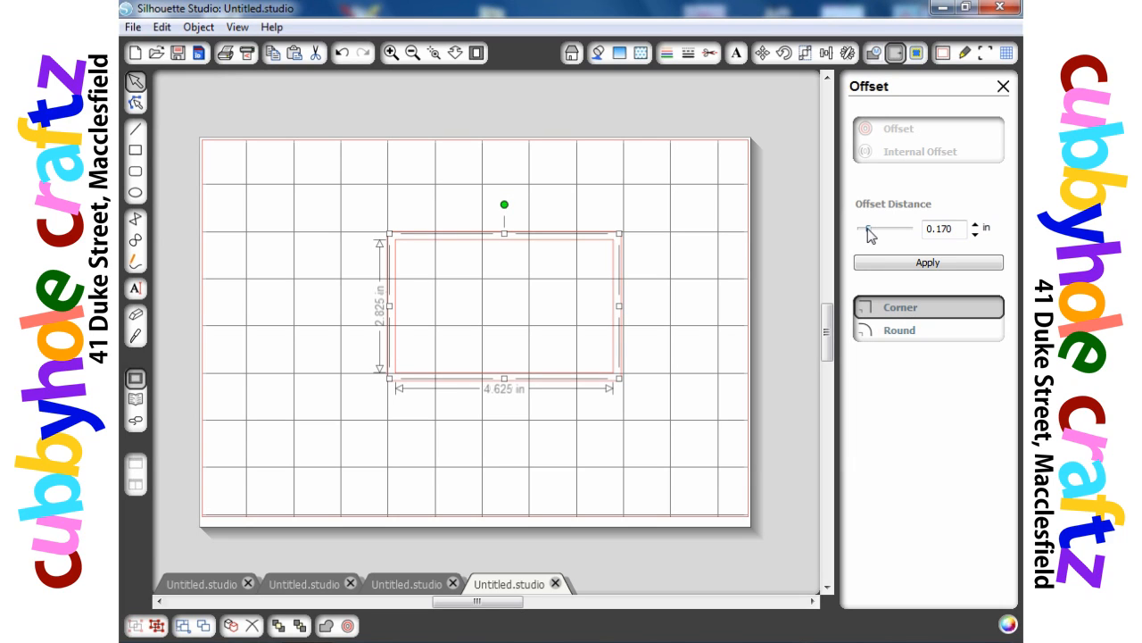
click(881, 262)
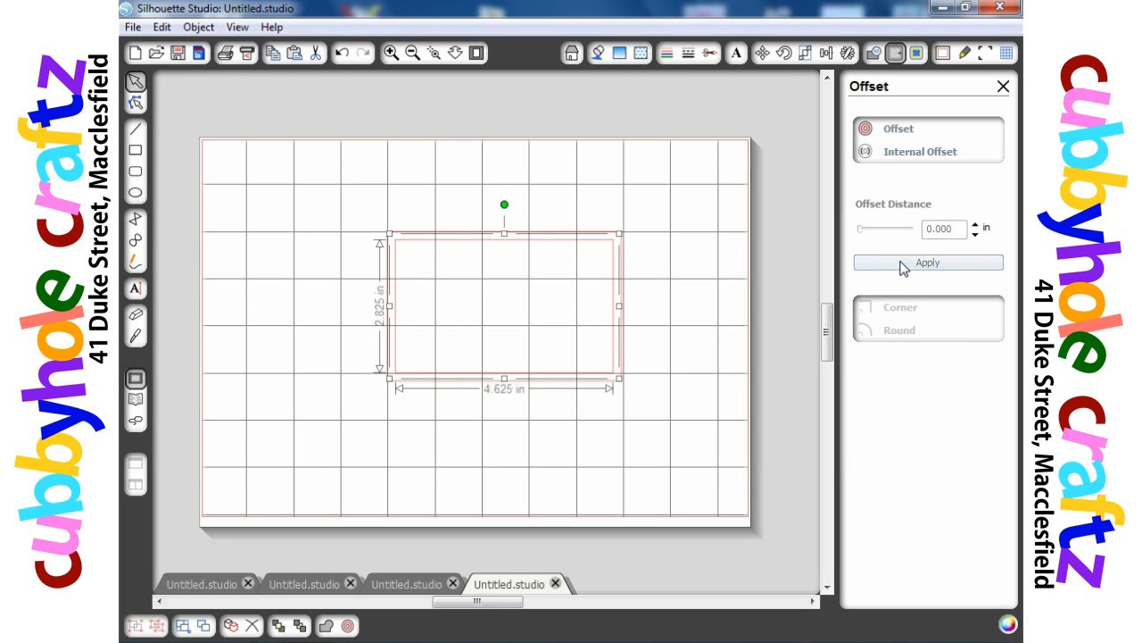
click(596, 420)
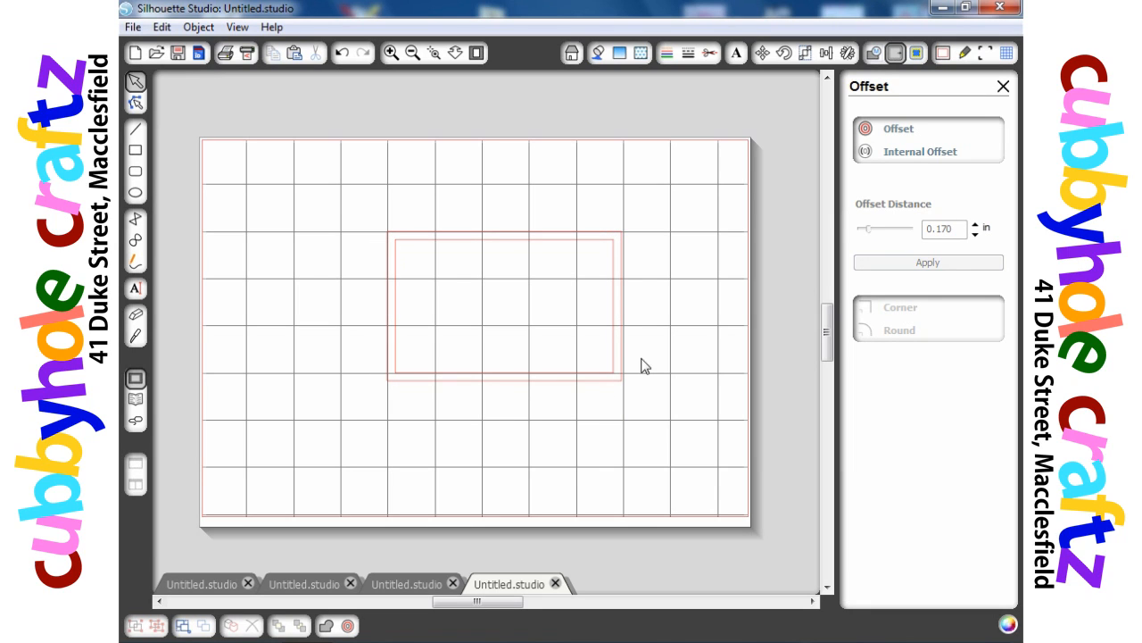
- Select both rectangles and make them into one compound path
drag(678, 198, 352, 420)
right_click(529, 376)
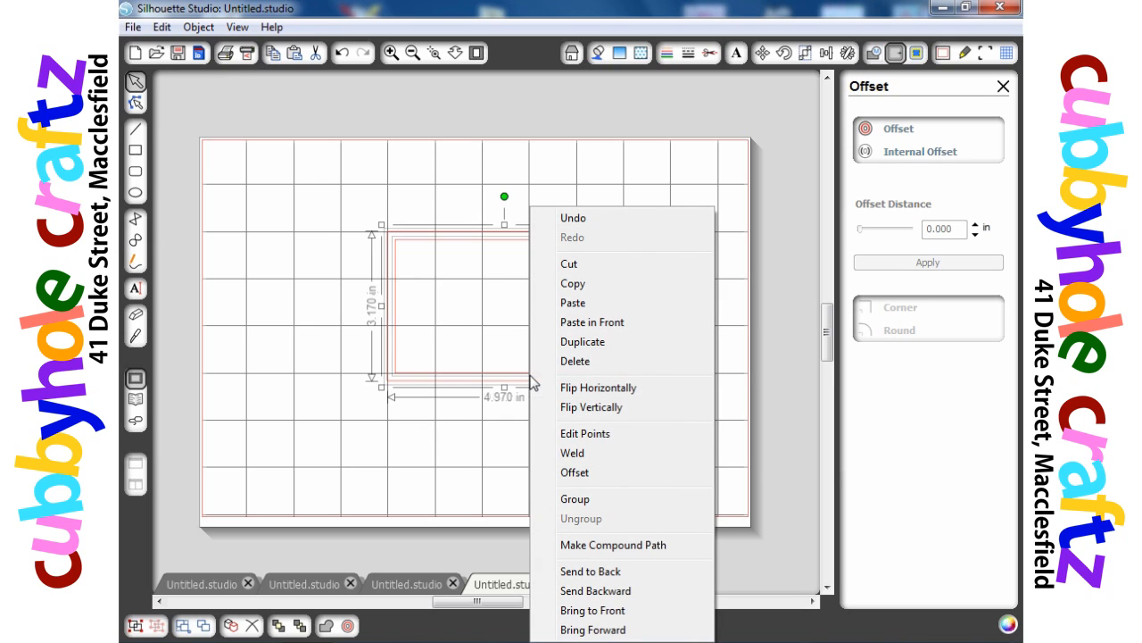
click(596, 546)
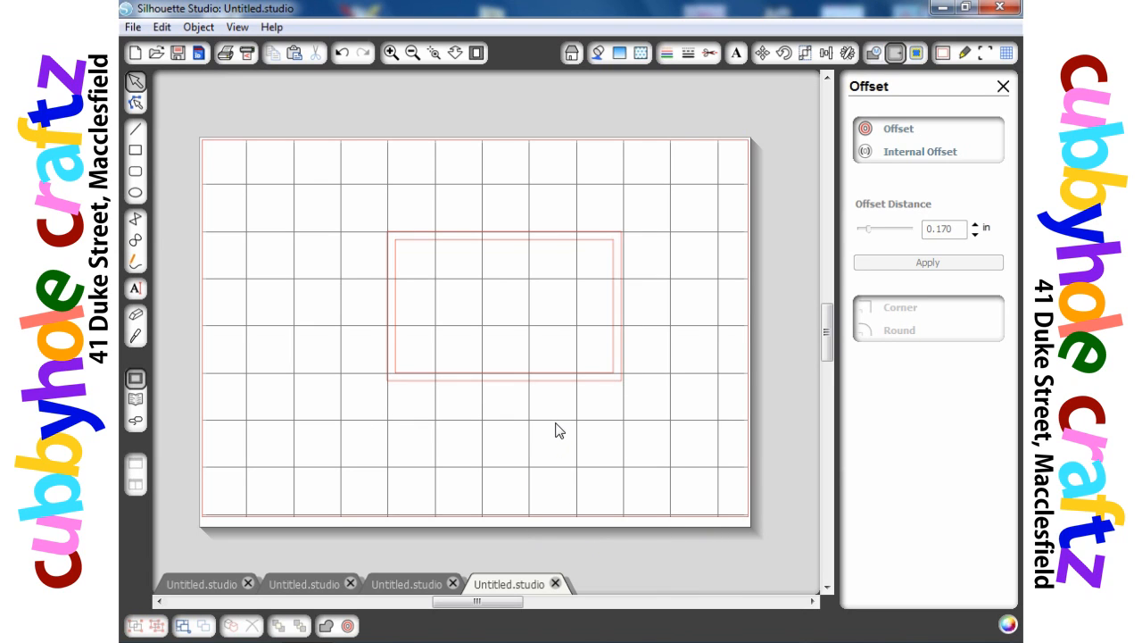
- Move the rectangle frame to the page's upper-left corner
drag(556, 387, 388, 310)
click(398, 330)
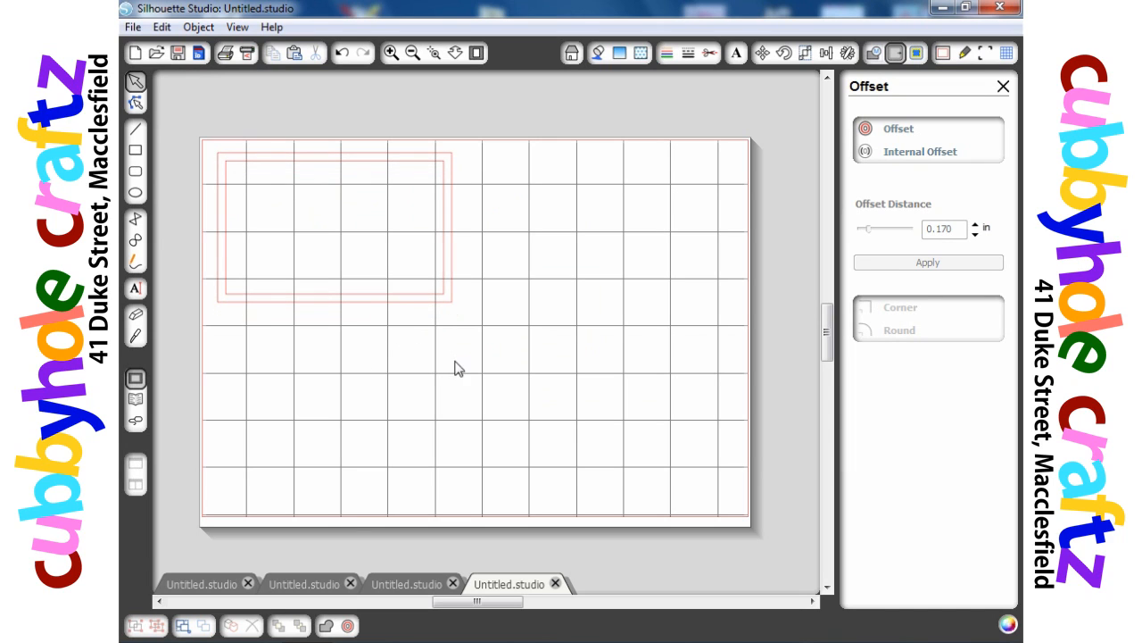
- Add the text "funtimes" in Apple Boy BTN at 72pt near the page centre
click(135, 290)
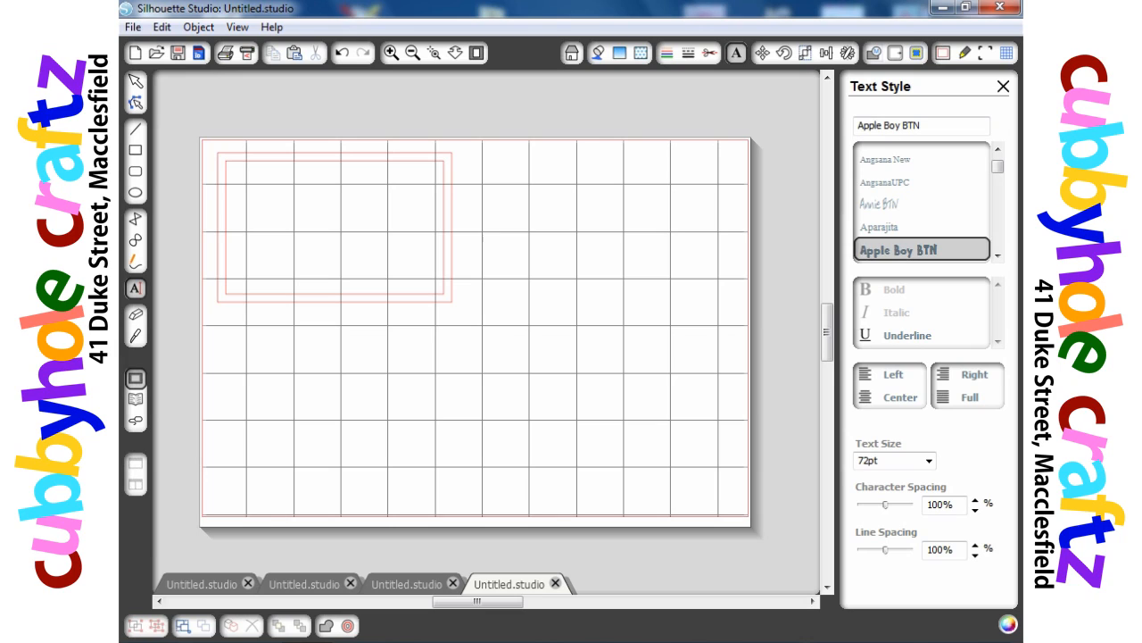
click(390, 384)
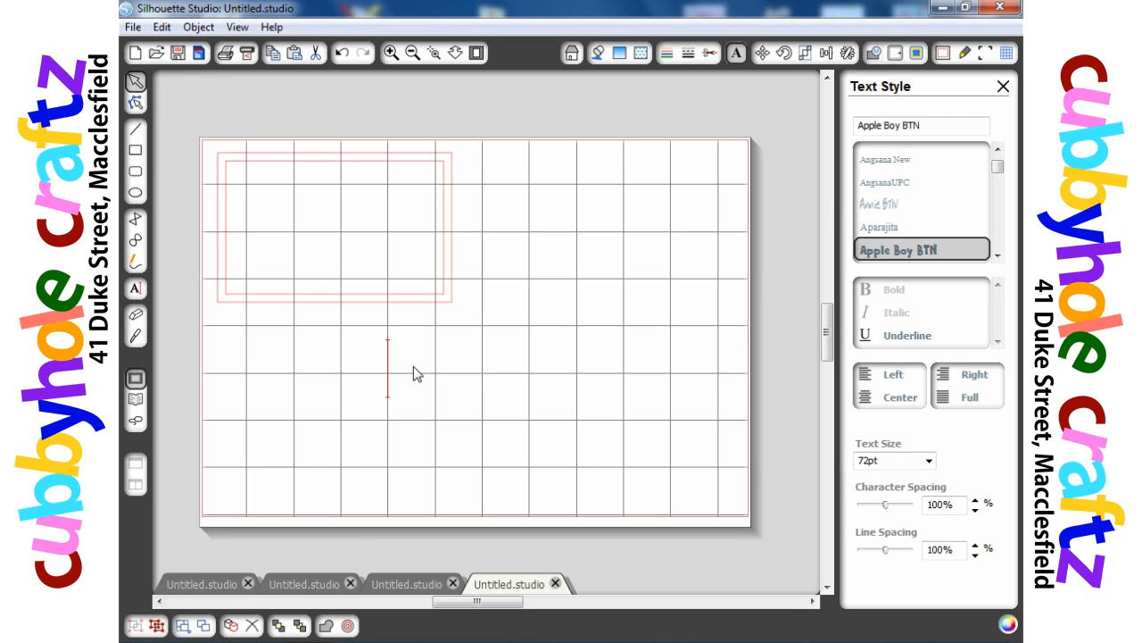
text(funtimes)
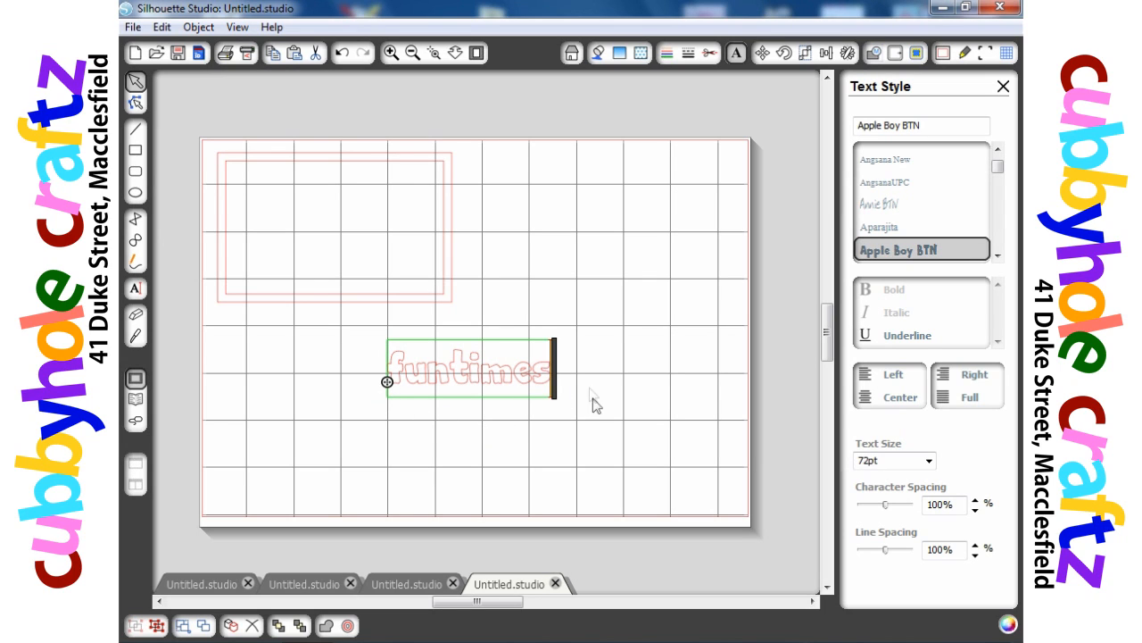
- Convert the funtimes text to a path
right_click(580, 369)
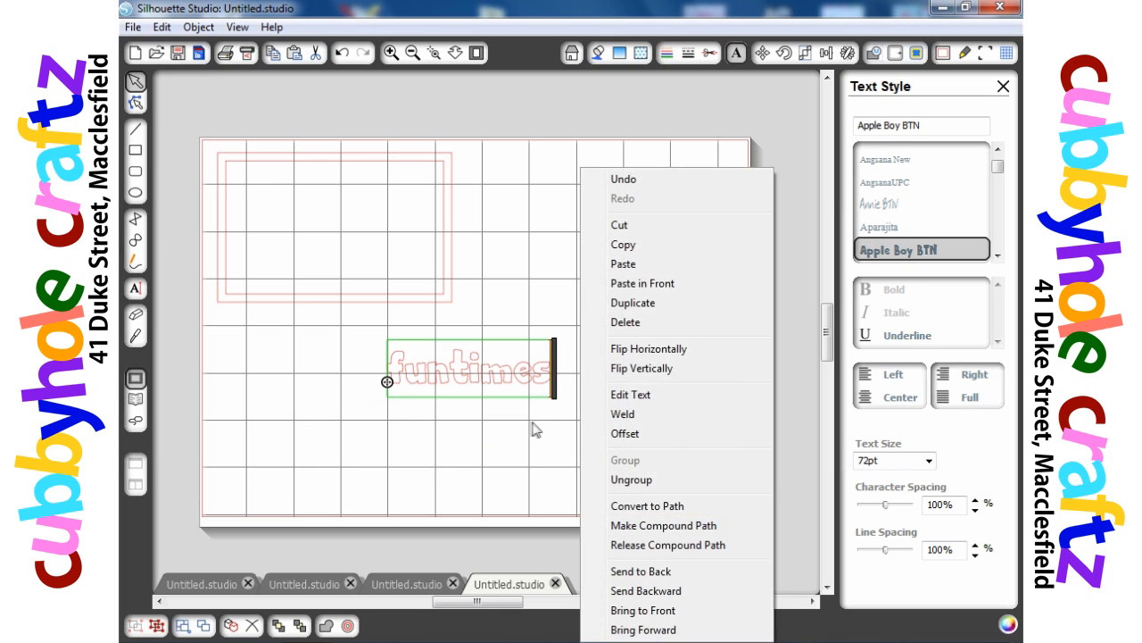
click(529, 430)
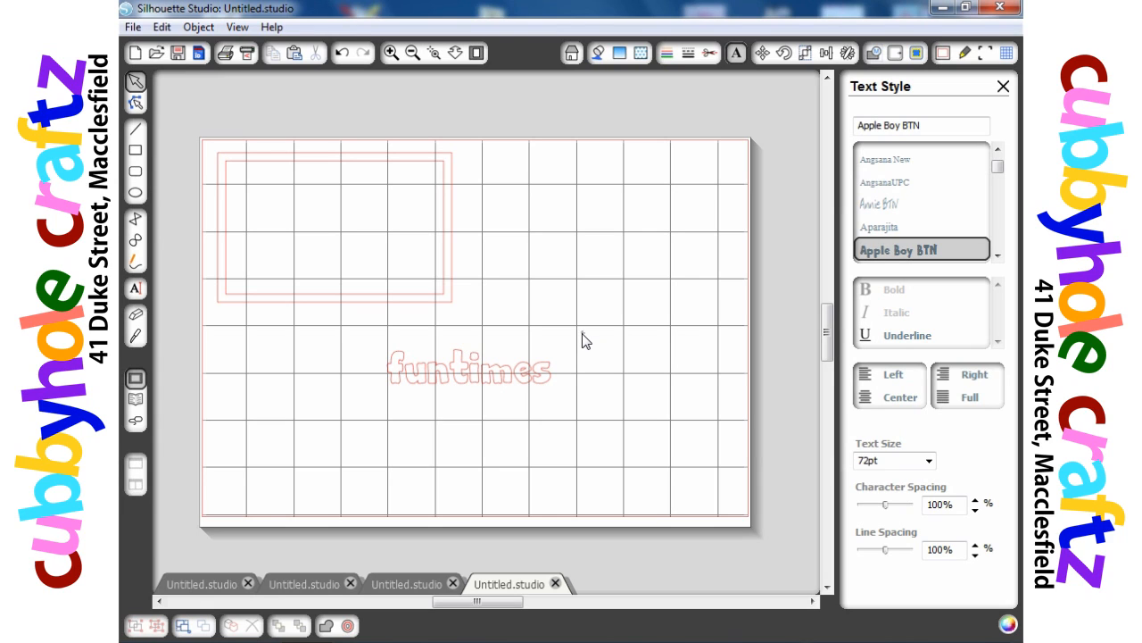
drag(587, 332, 346, 393)
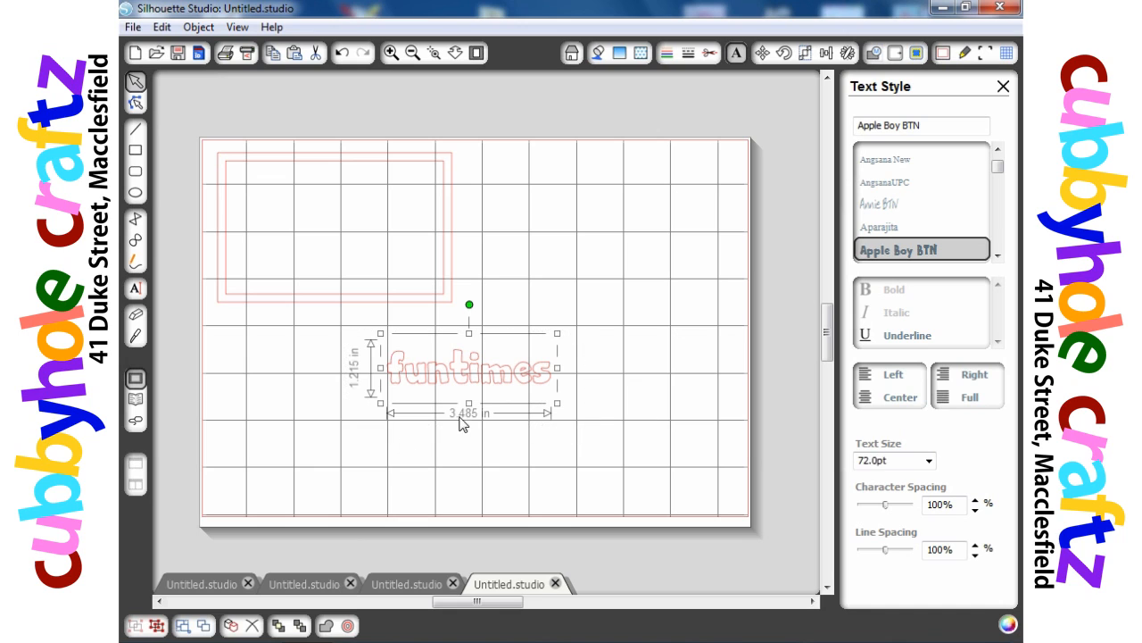
right_click(486, 412)
click(527, 480)
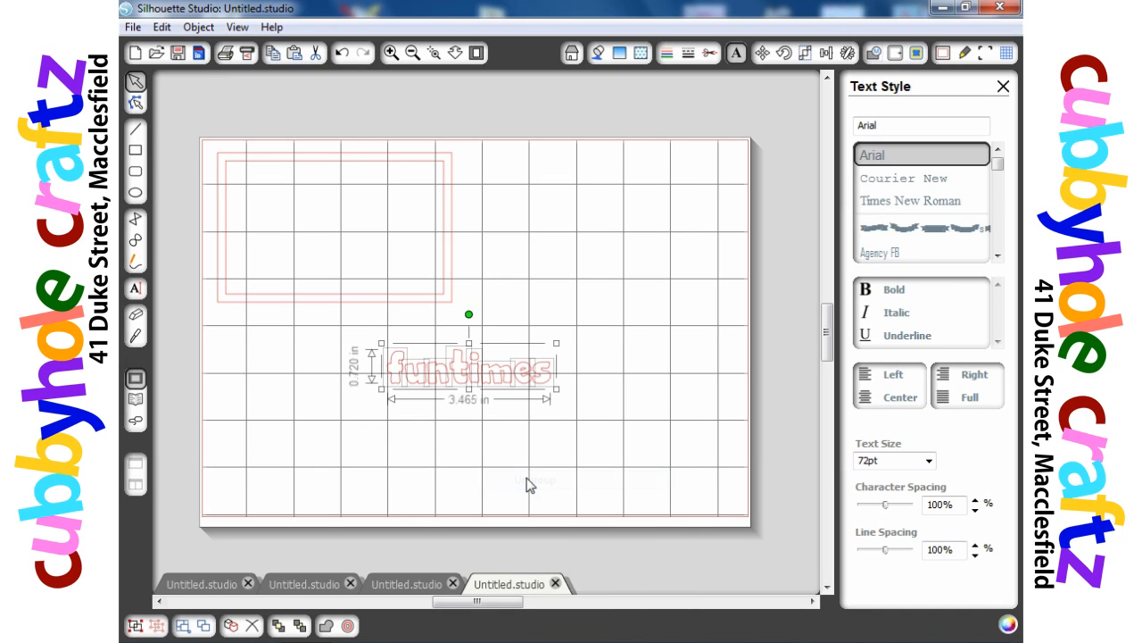
- Select individual letters of funtimes and shift them apart
click(489, 435)
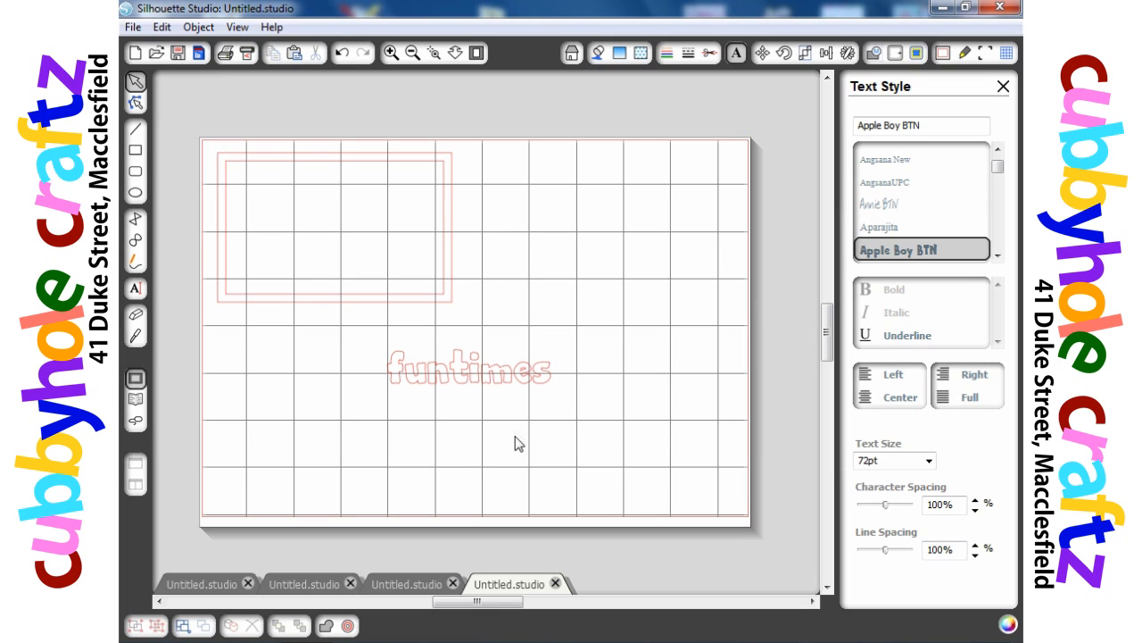
click(417, 385)
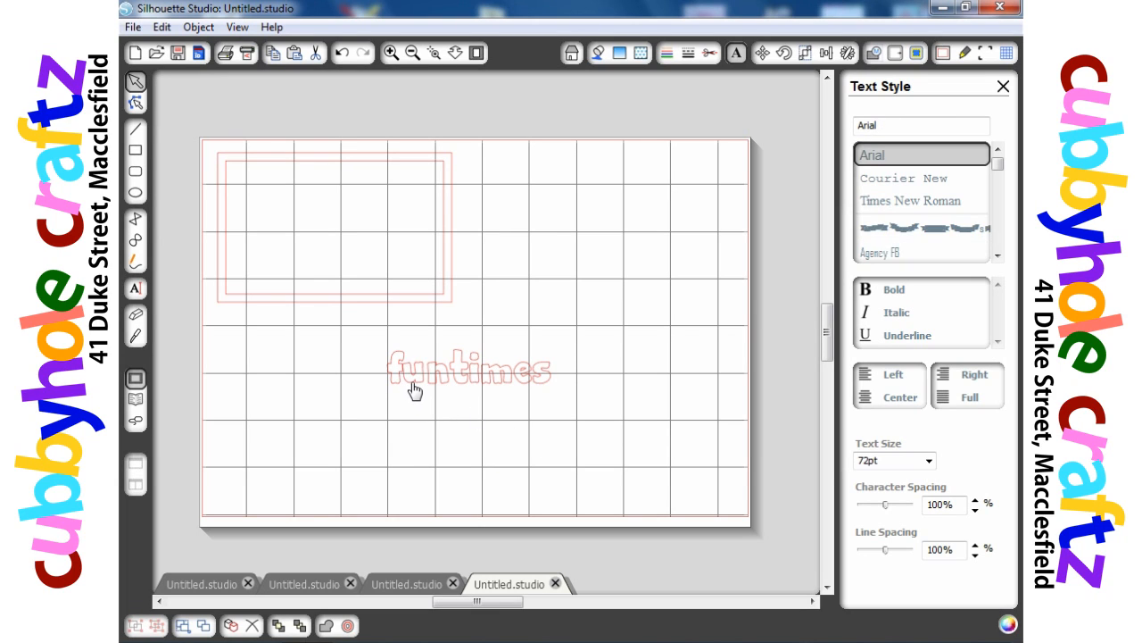
double_click(415, 386)
click(434, 379)
click(424, 385)
drag(461, 387, 446, 387)
drag(480, 388, 455, 396)
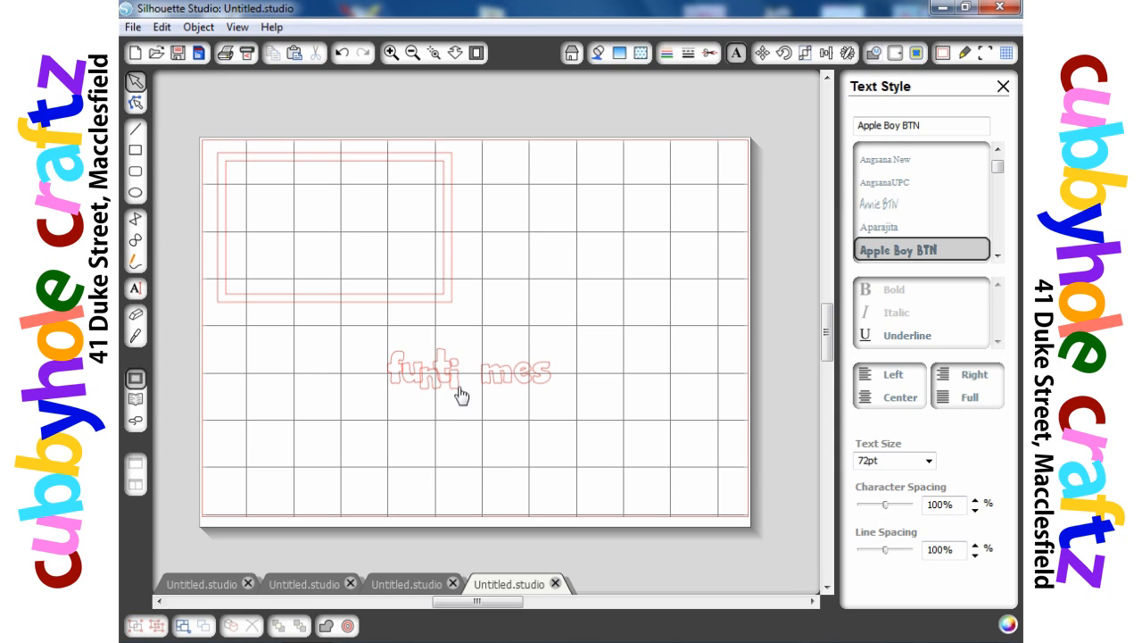
- Select the i letter and release its compound path
click(458, 391)
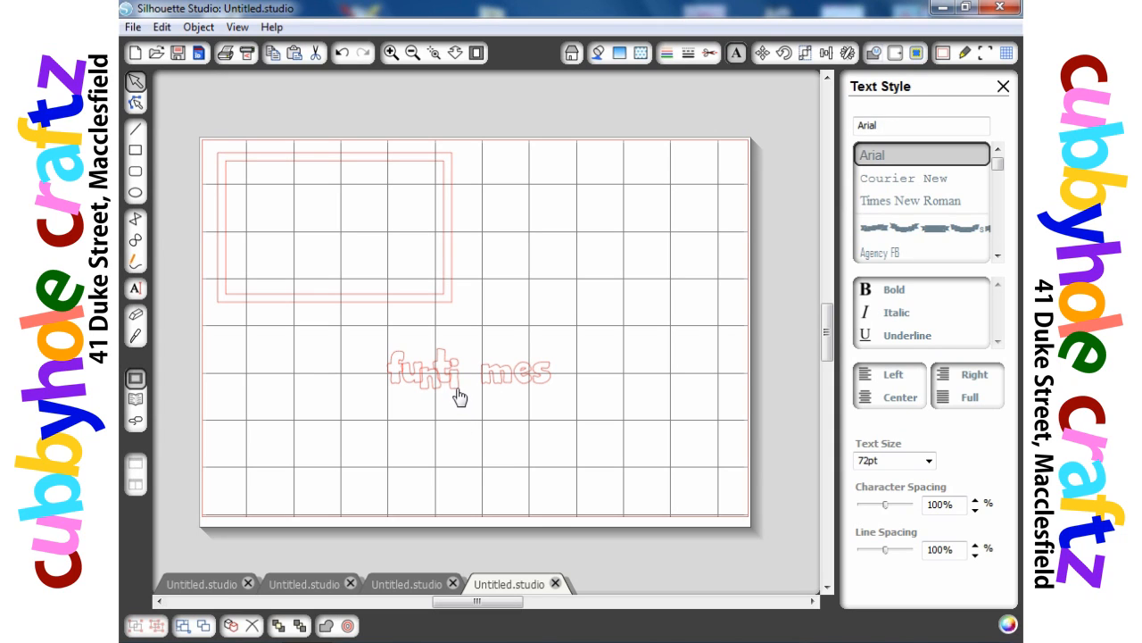
drag(457, 390, 457, 391)
drag(457, 390, 464, 389)
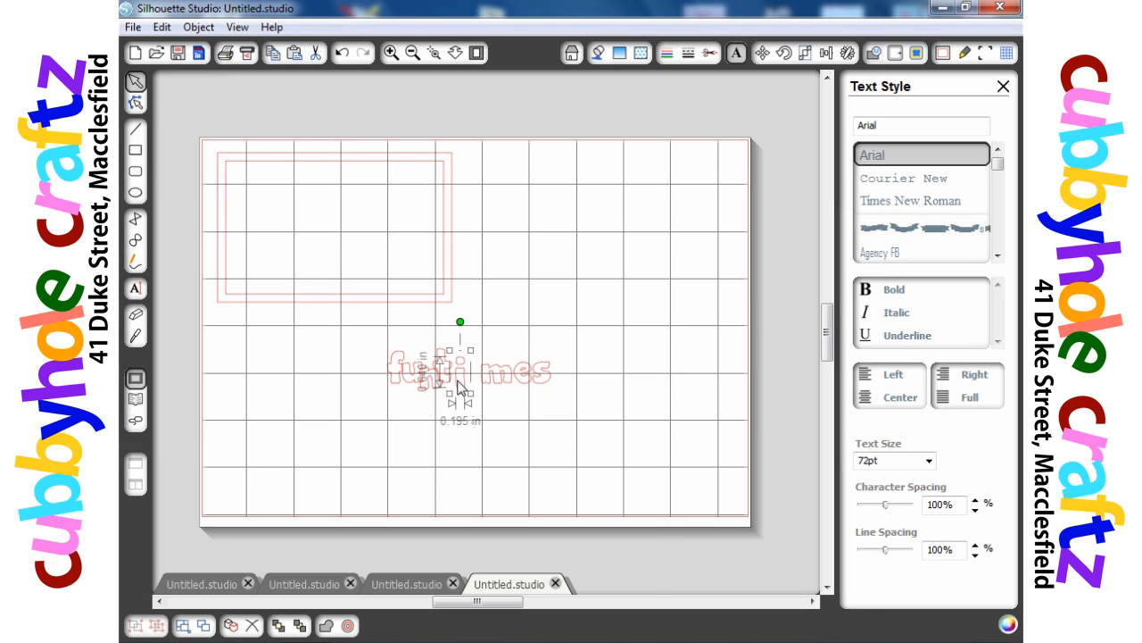
right_click(458, 381)
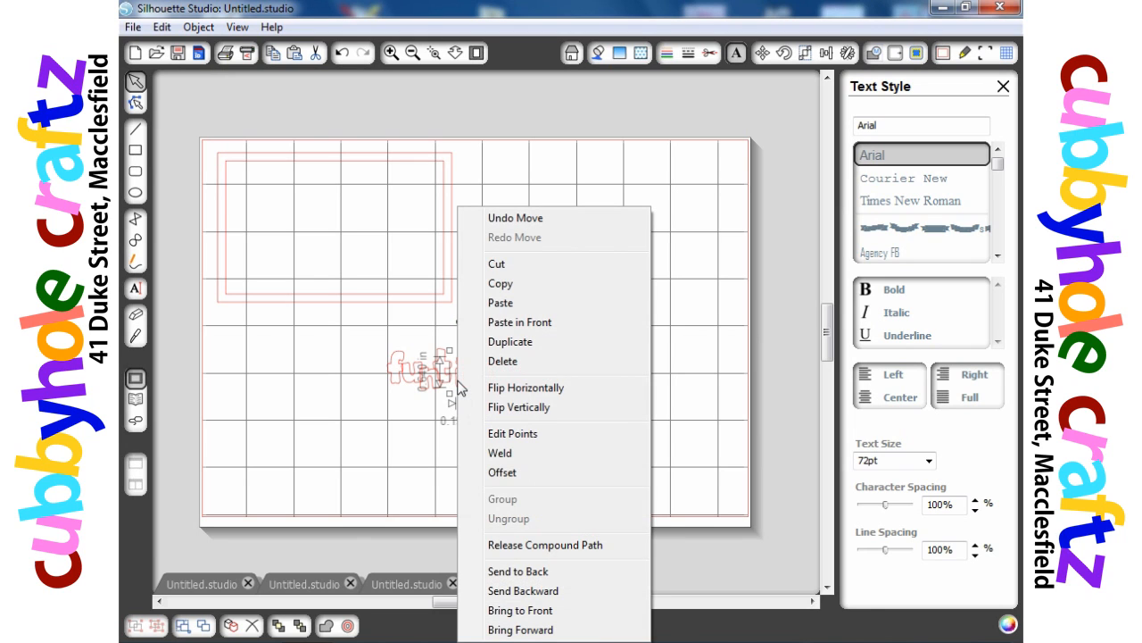
click(513, 545)
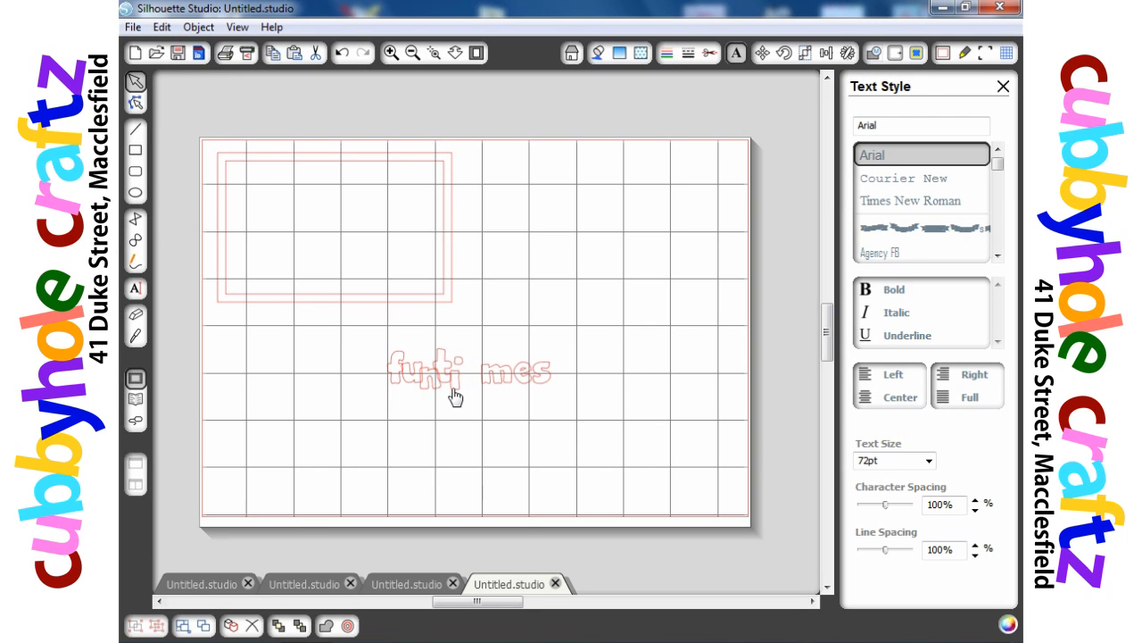
- Reposition the letters so they overlap in a staggered arrangement
click(453, 389)
click(462, 367)
drag(459, 372, 505, 395)
click(507, 409)
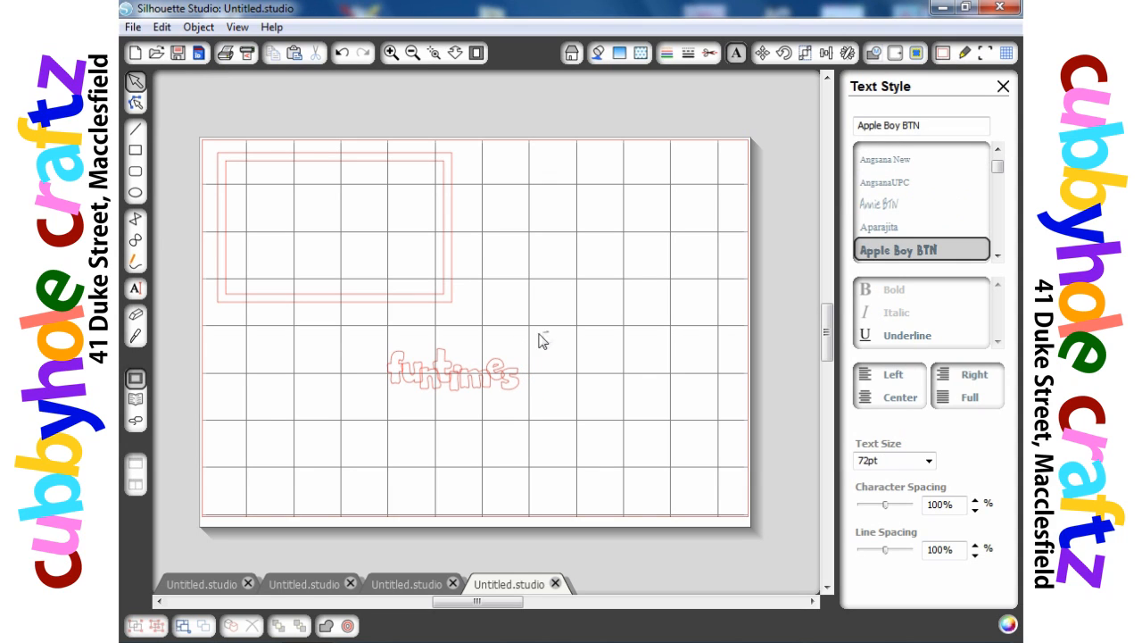
- Select all the letters and weld them together
drag(547, 332, 367, 435)
right_click(461, 410)
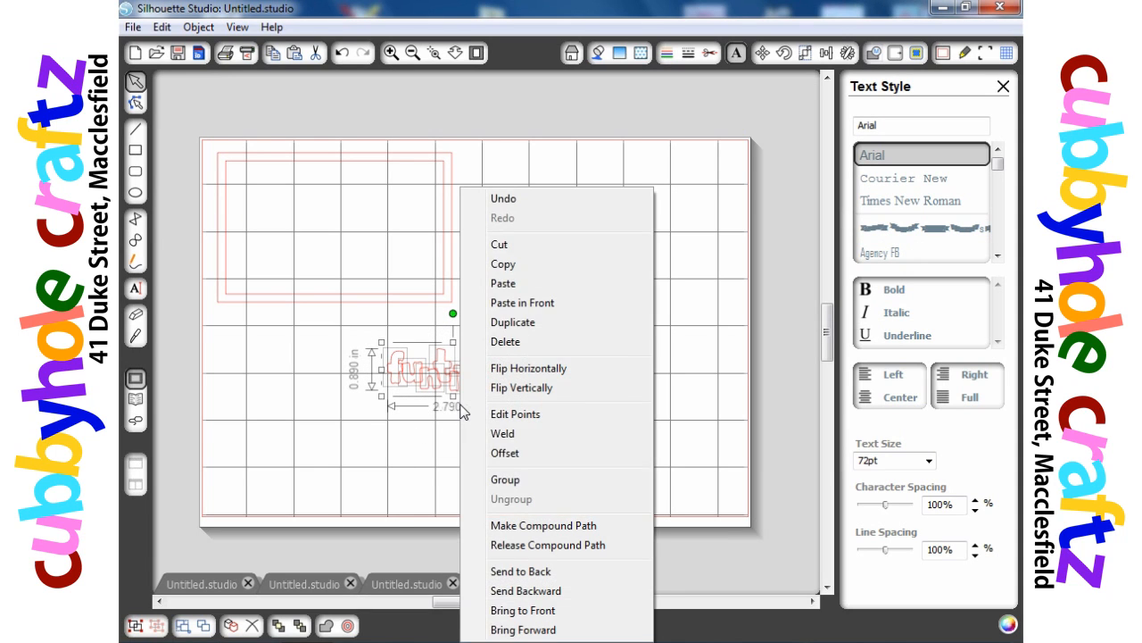
click(502, 433)
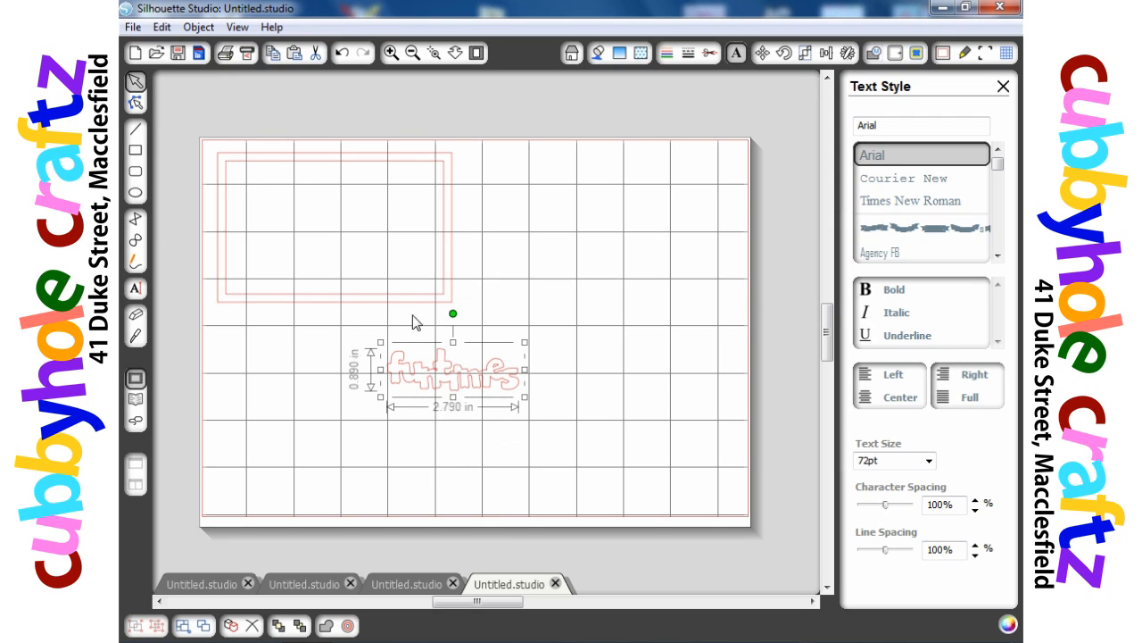
- Move the rectangle frame over the welded word and select the word
drag(403, 301, 522, 455)
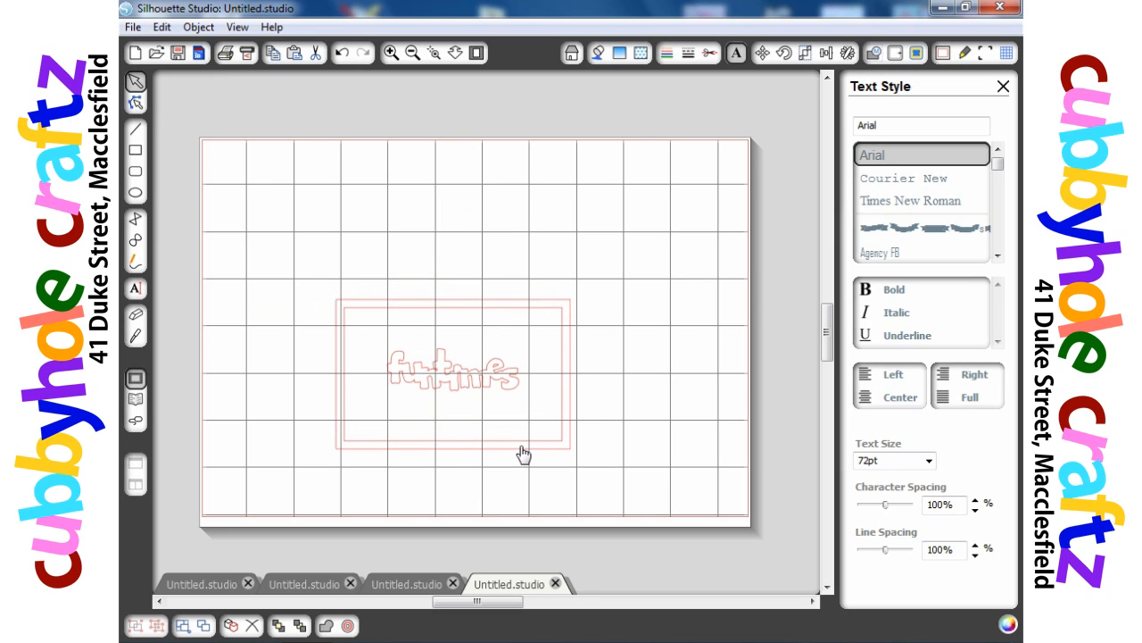
click(410, 386)
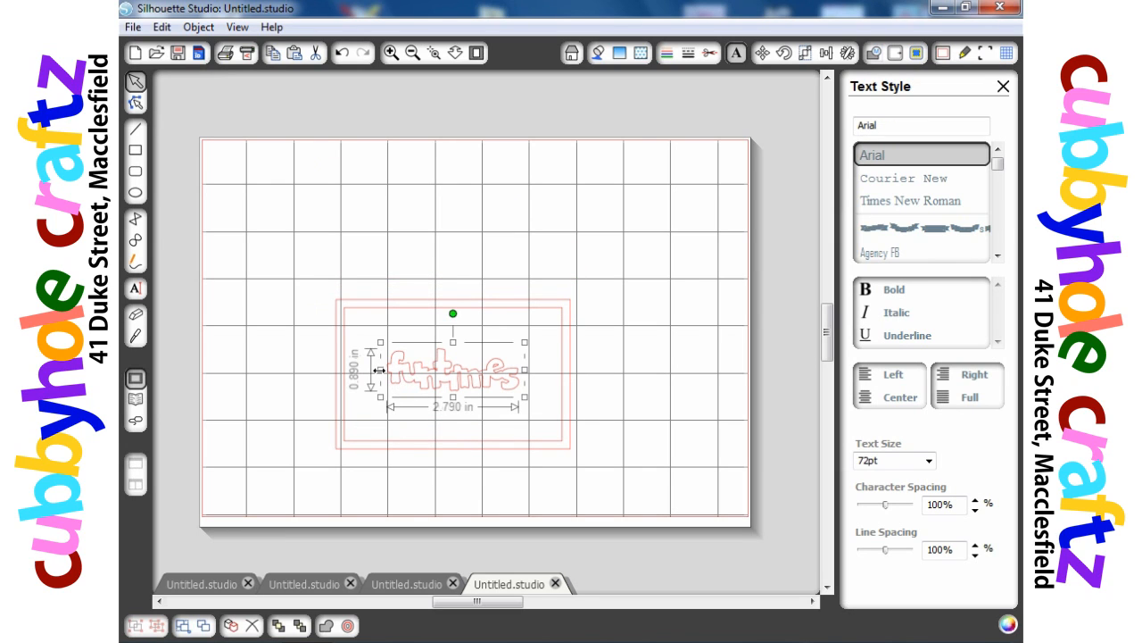
- Stretch the word to about 4.76 by 2.11 inches to fill the frame
drag(379, 369, 333, 382)
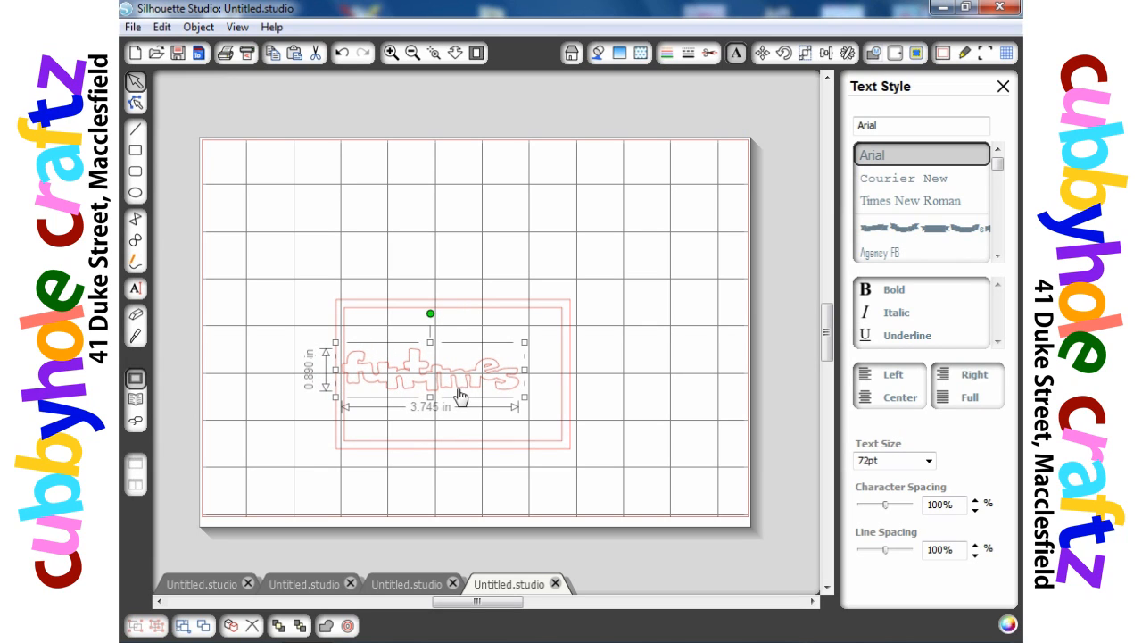
drag(525, 370, 572, 371)
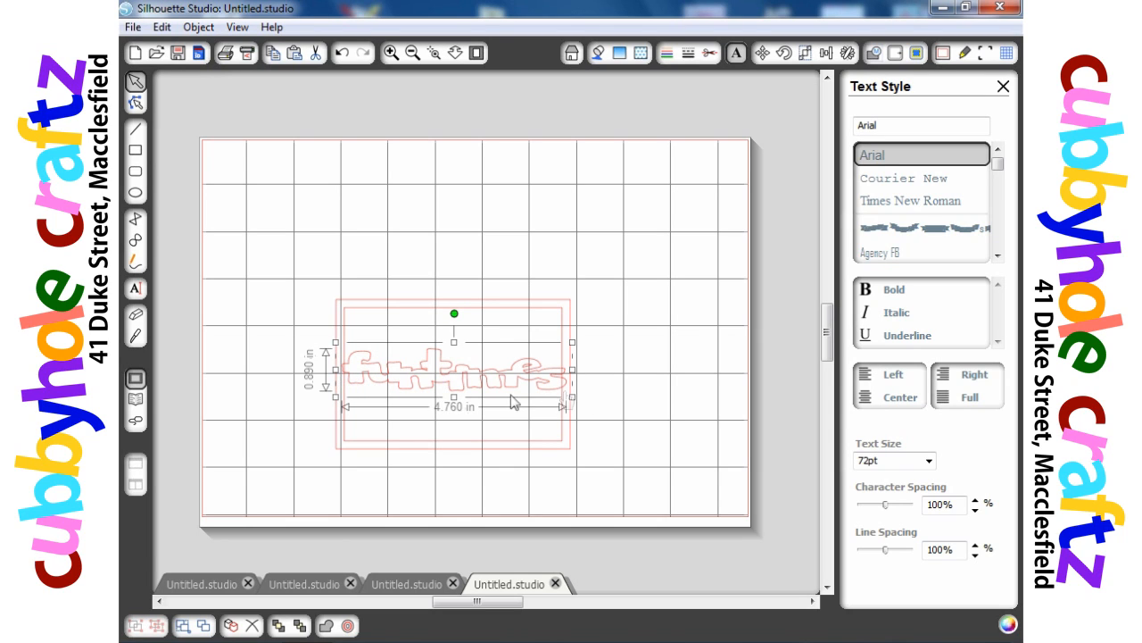
drag(454, 397, 455, 427)
drag(454, 342, 453, 316)
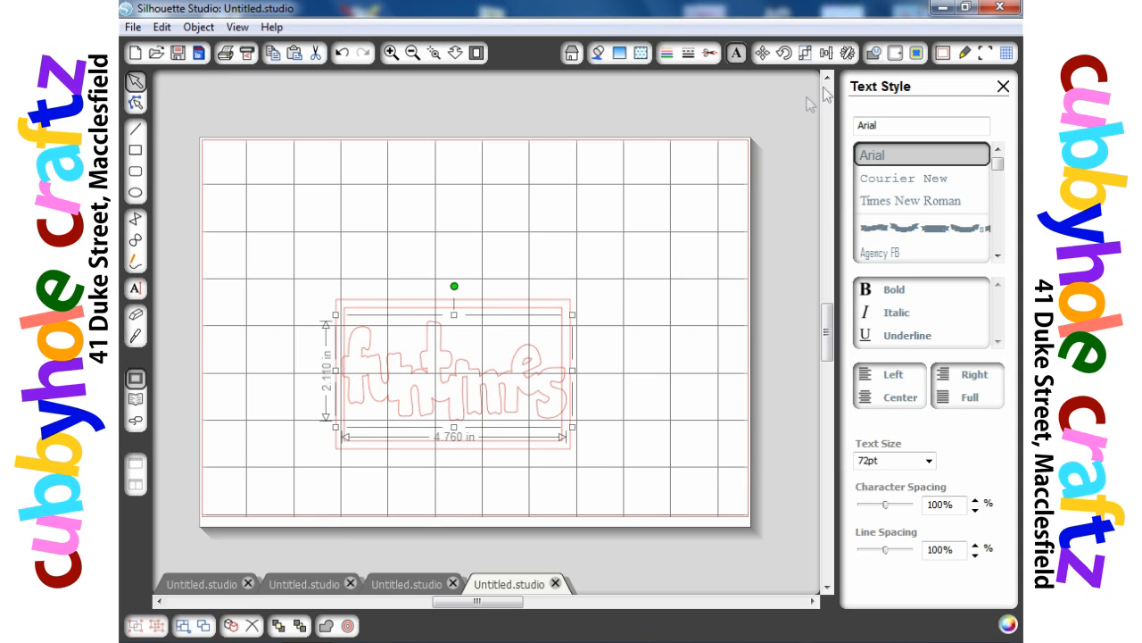
- Add an internal offset of 0.040 in to the welded word
click(896, 53)
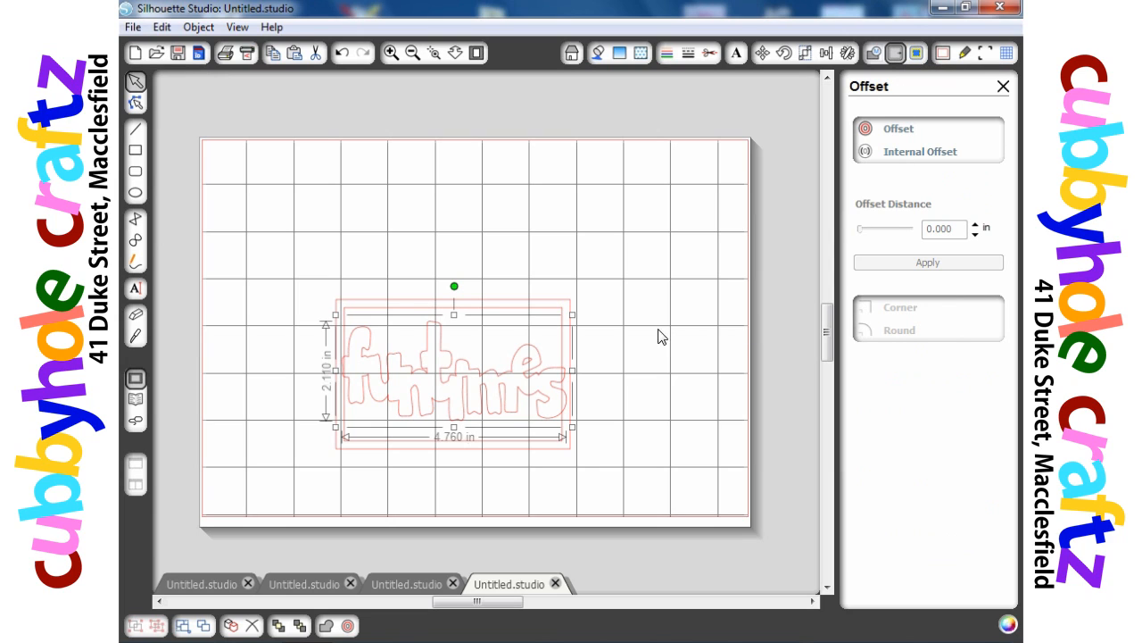
click(896, 154)
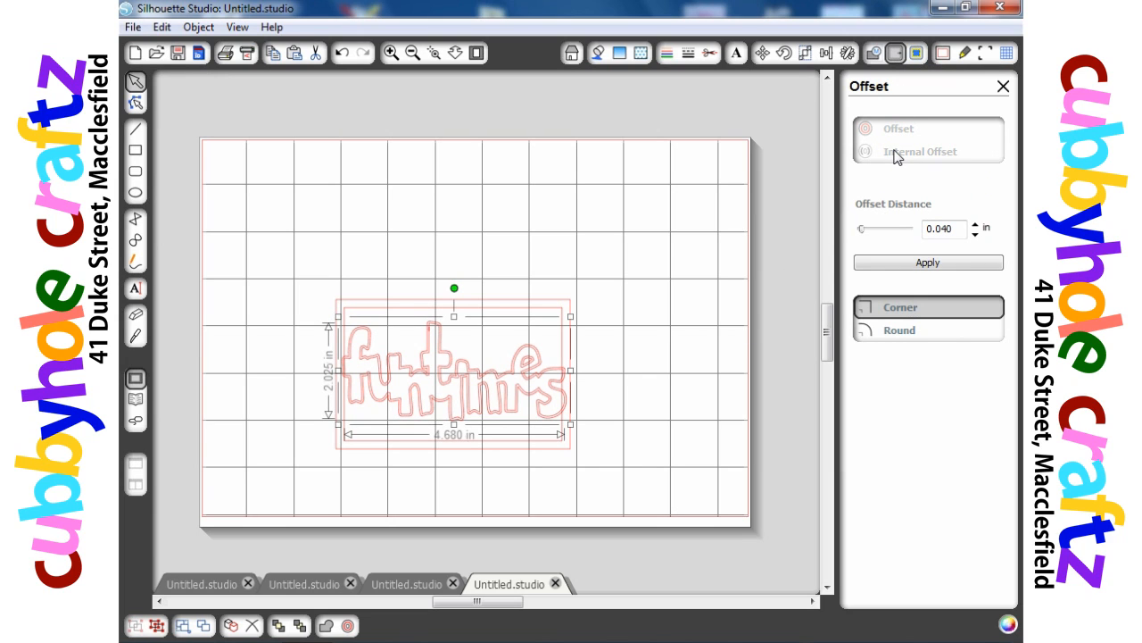
click(620, 401)
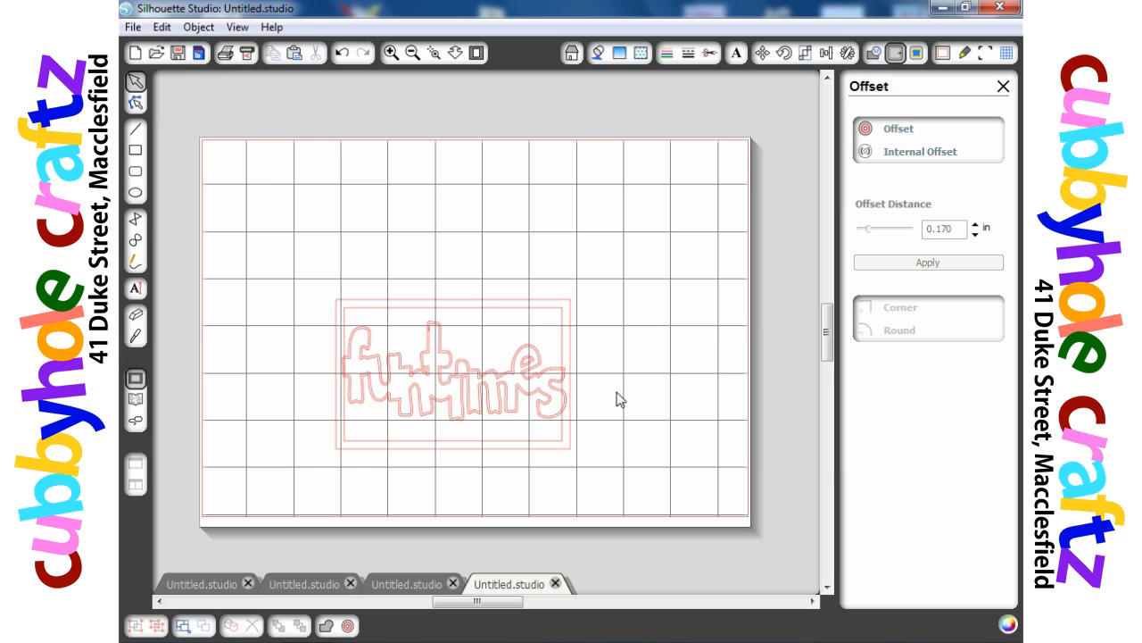
- Move one copy of the word outline out of the frame towards the upper right of the mat
click(444, 393)
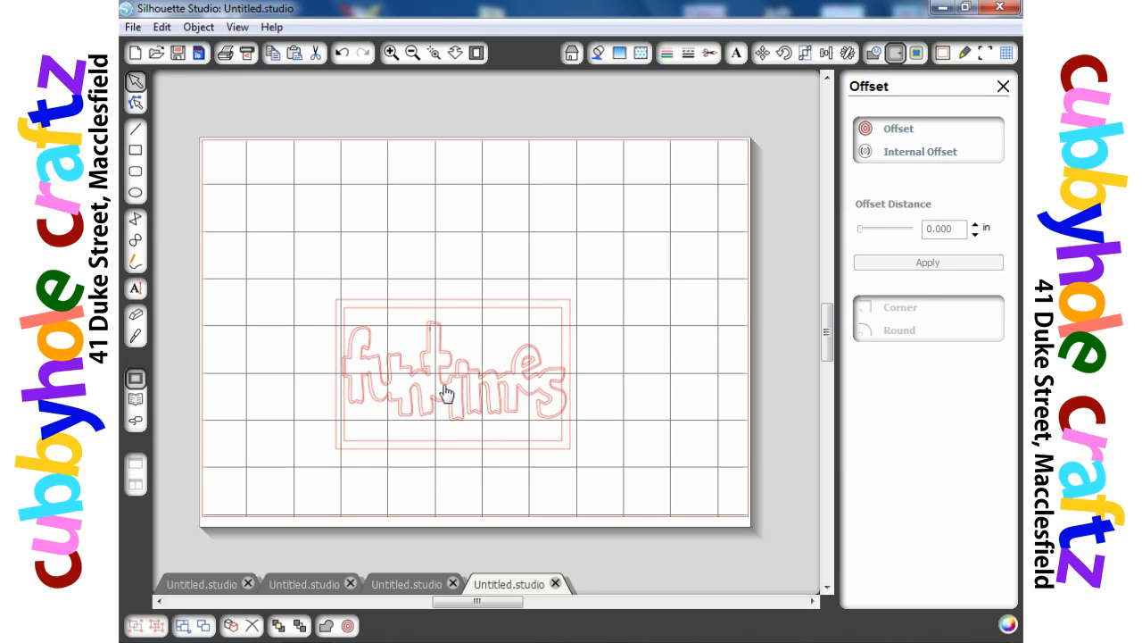
drag(444, 393, 603, 235)
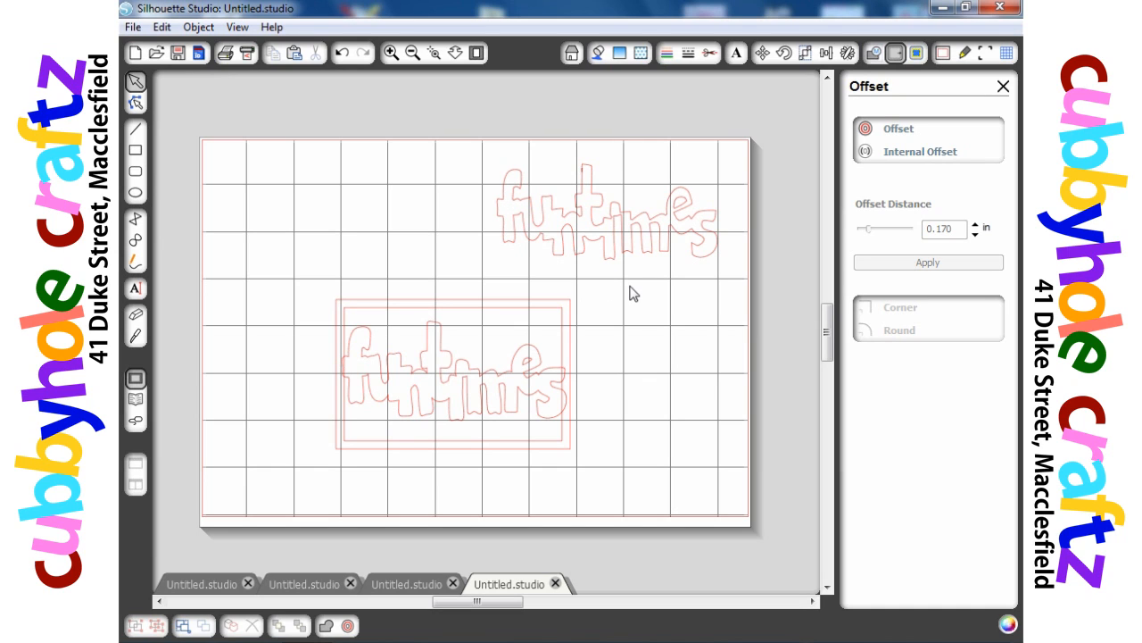
- Select the frame and the word inside it and weld them together
drag(625, 278, 290, 489)
right_click(450, 453)
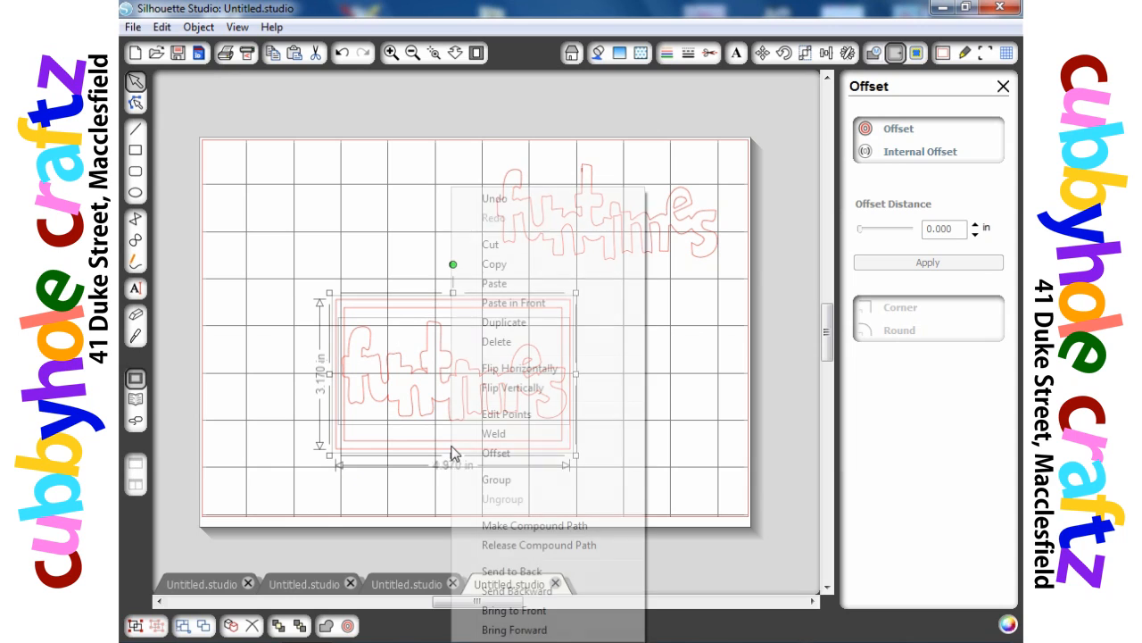
click(494, 435)
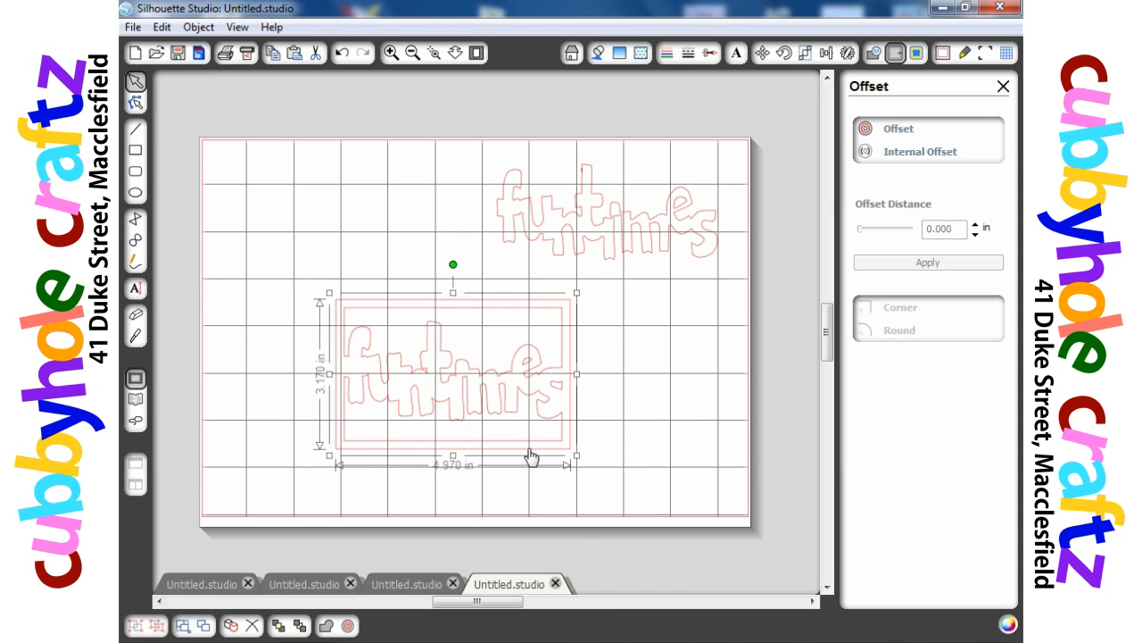
- Move the spare word above the mat and reposition the welded framed word up and to the right
drag(531, 456, 552, 457)
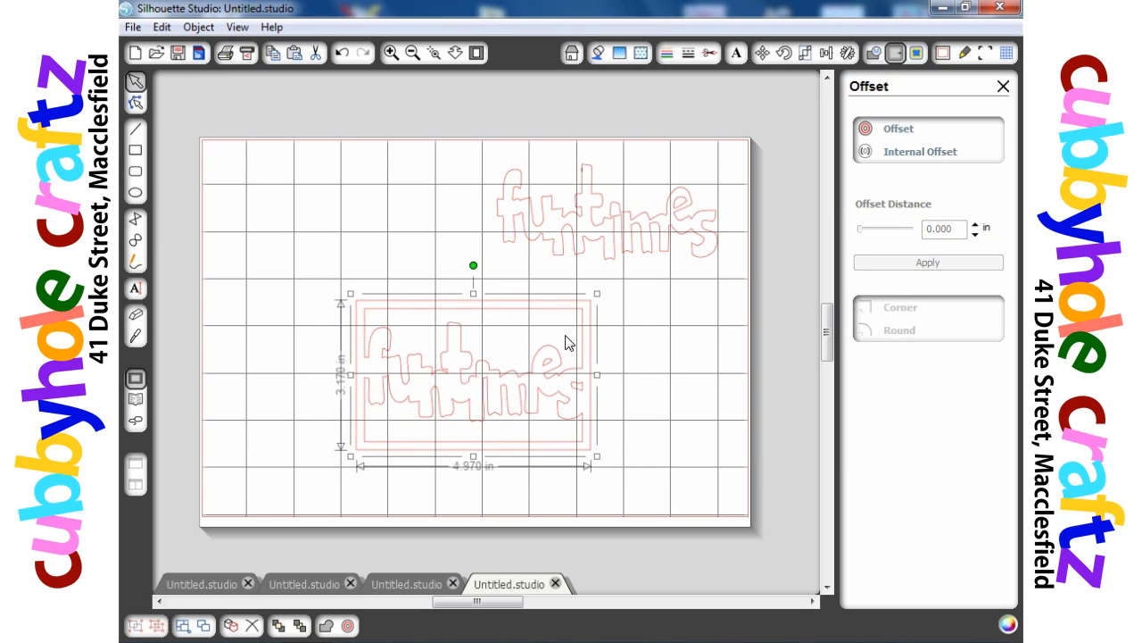
click(397, 492)
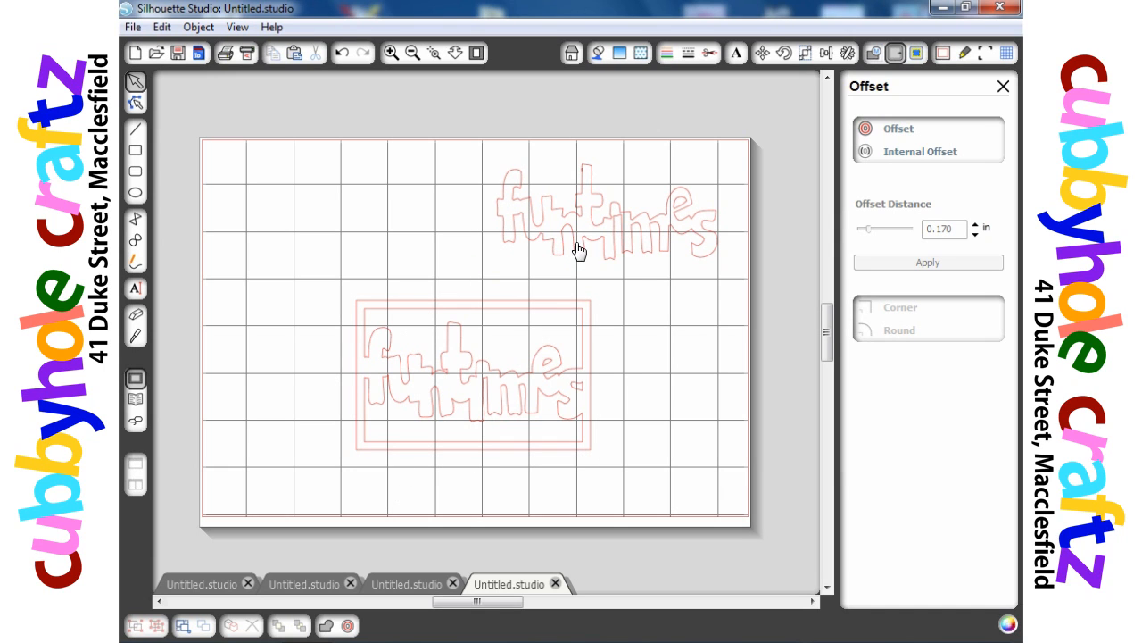
drag(579, 258, 536, 162)
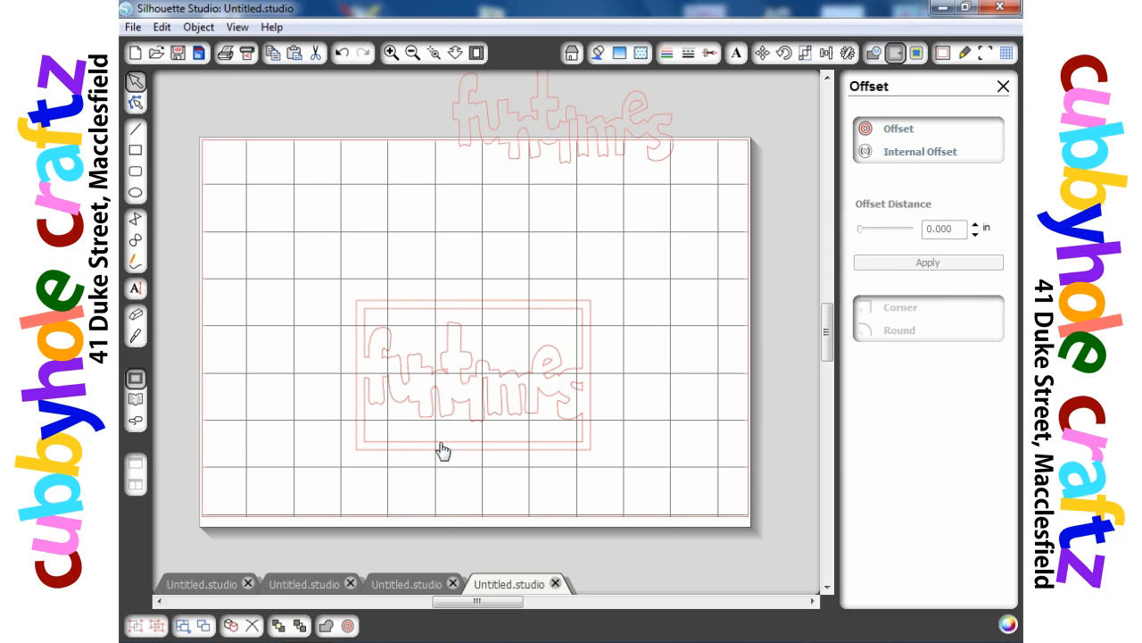
drag(441, 451, 526, 395)
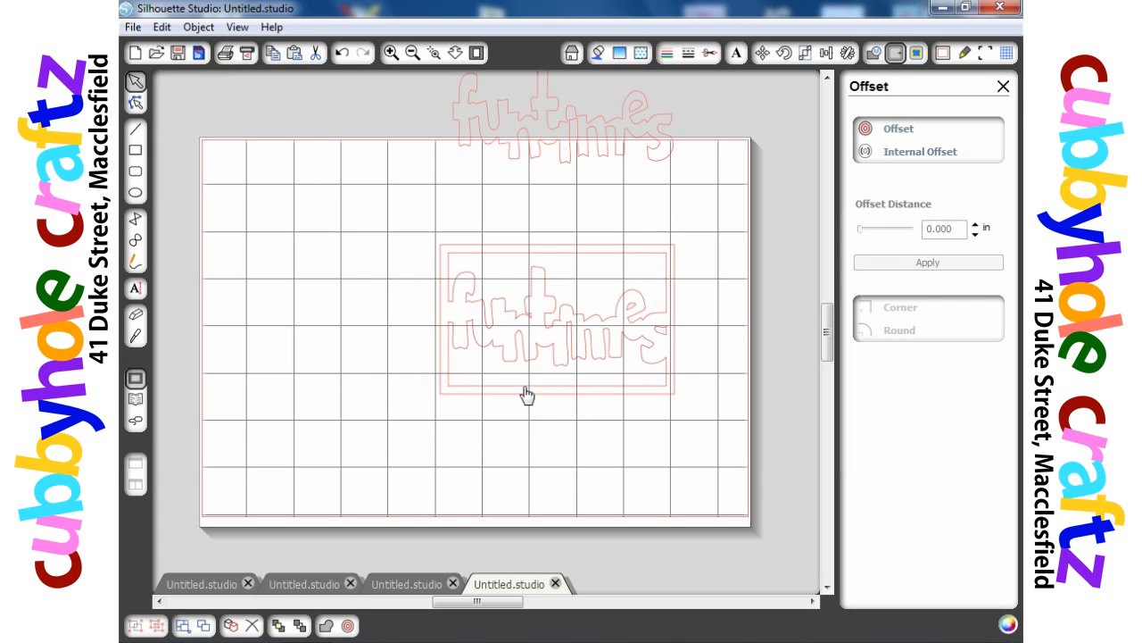
- Select the welded framed word and release its compound path
click(447, 420)
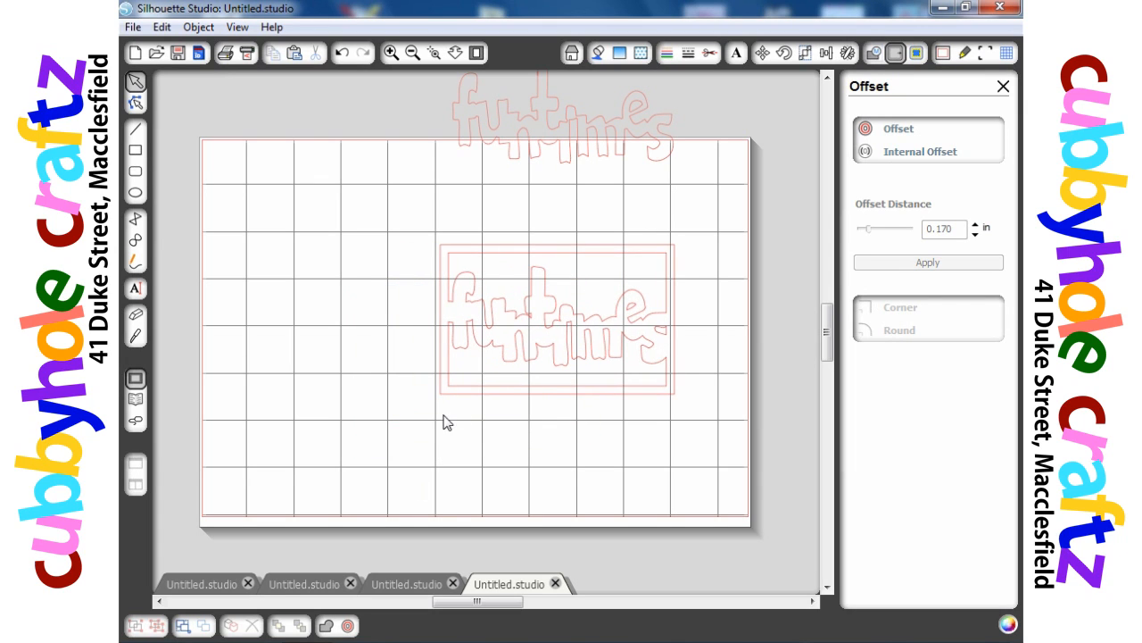
click(509, 393)
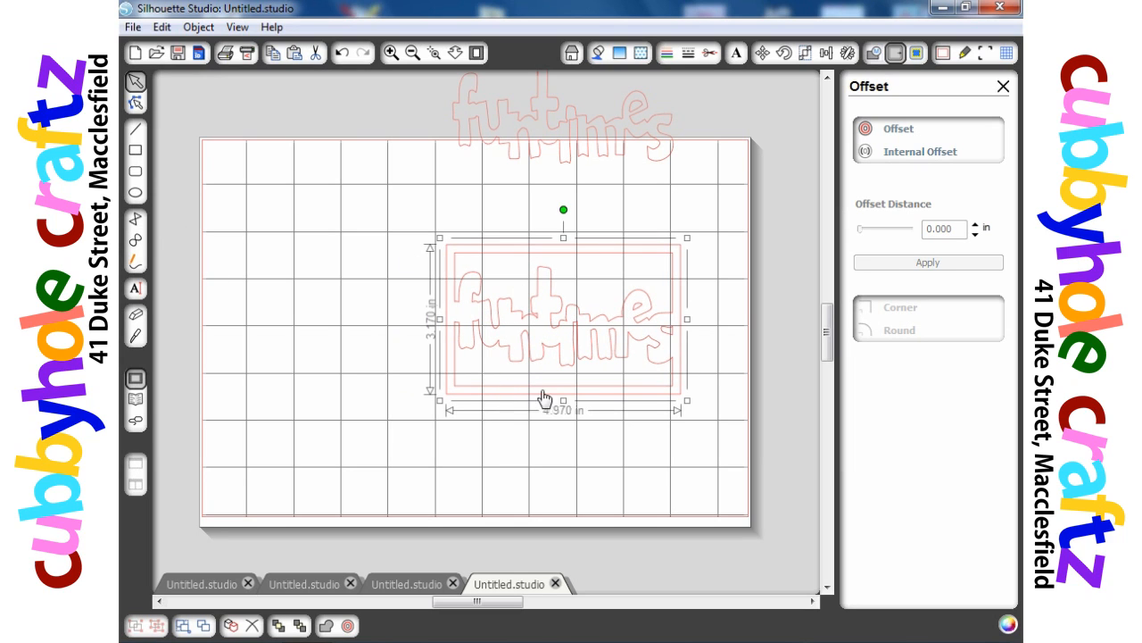
right_click(570, 402)
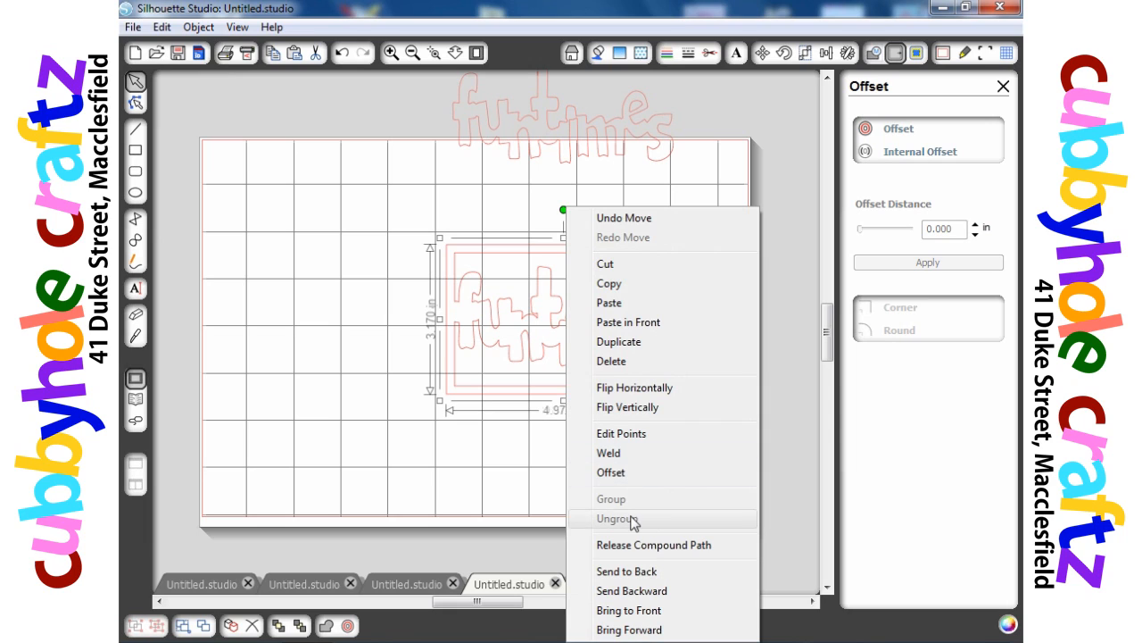
click(631, 546)
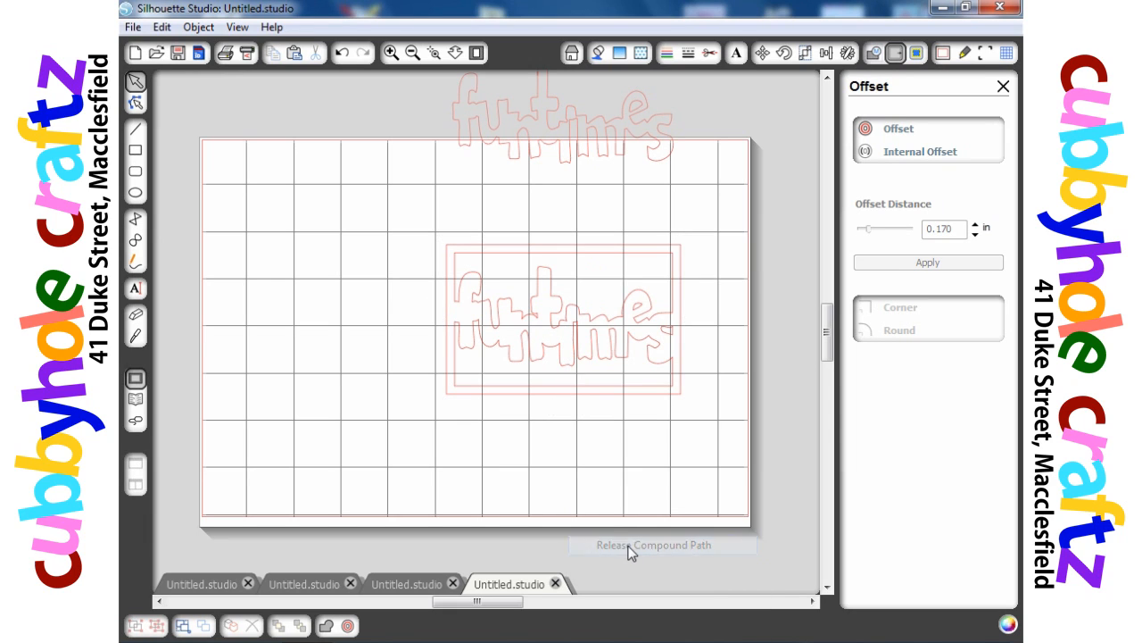
- Drag the outer frame rectangle away from the word and delete it
click(604, 400)
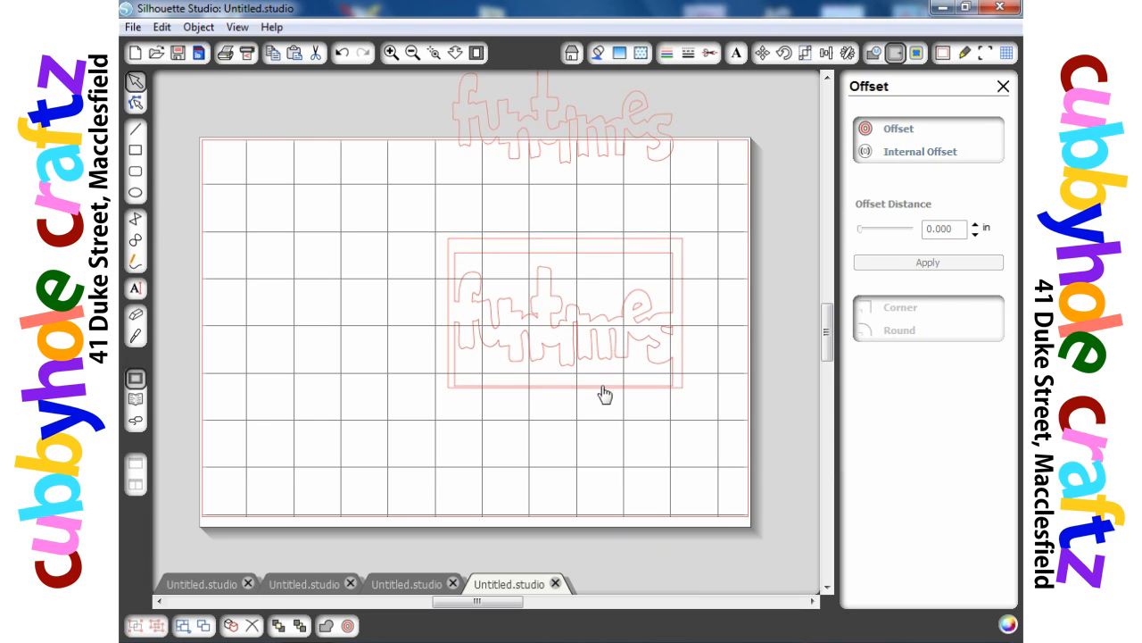
drag(604, 392, 757, 319)
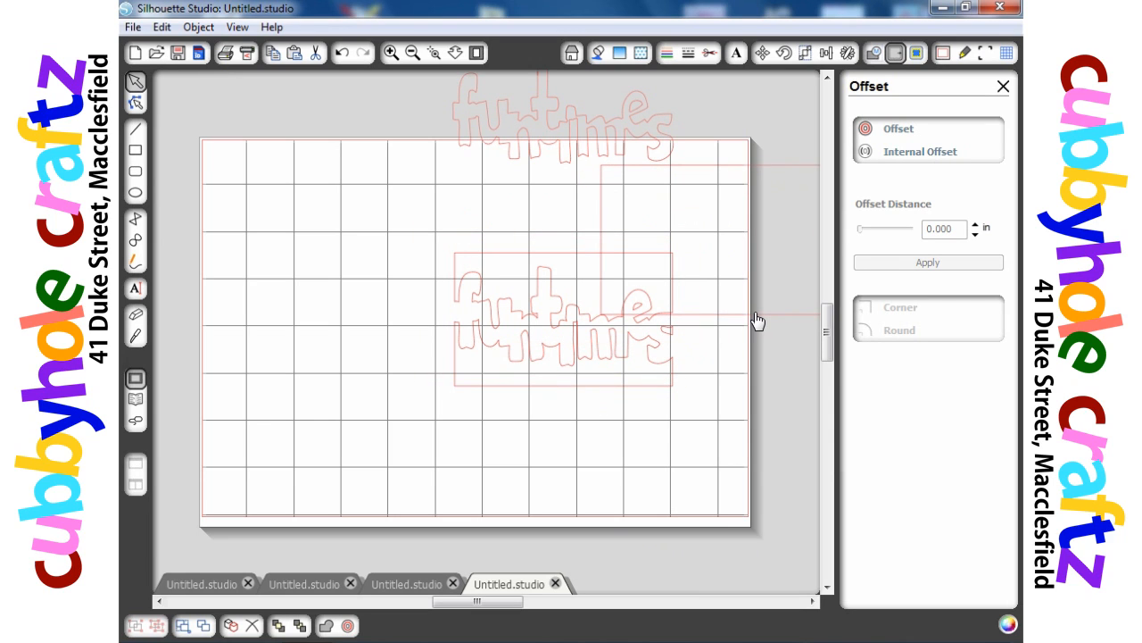
key(Delete)
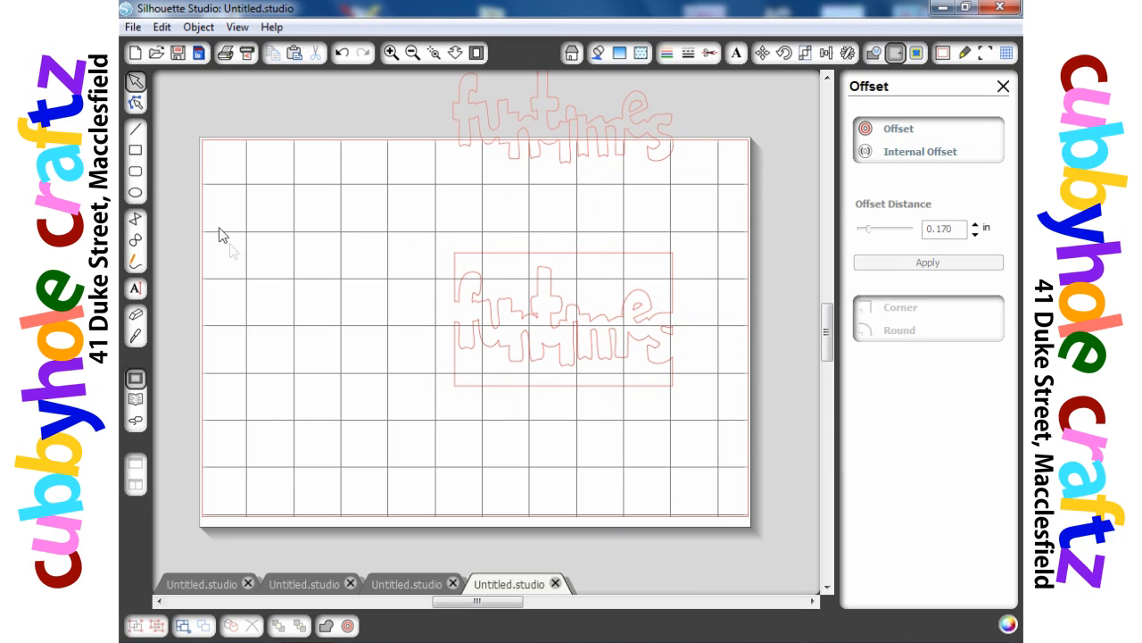
- Draw a large rectangle spanning most of the mat around the framed word
click(135, 154)
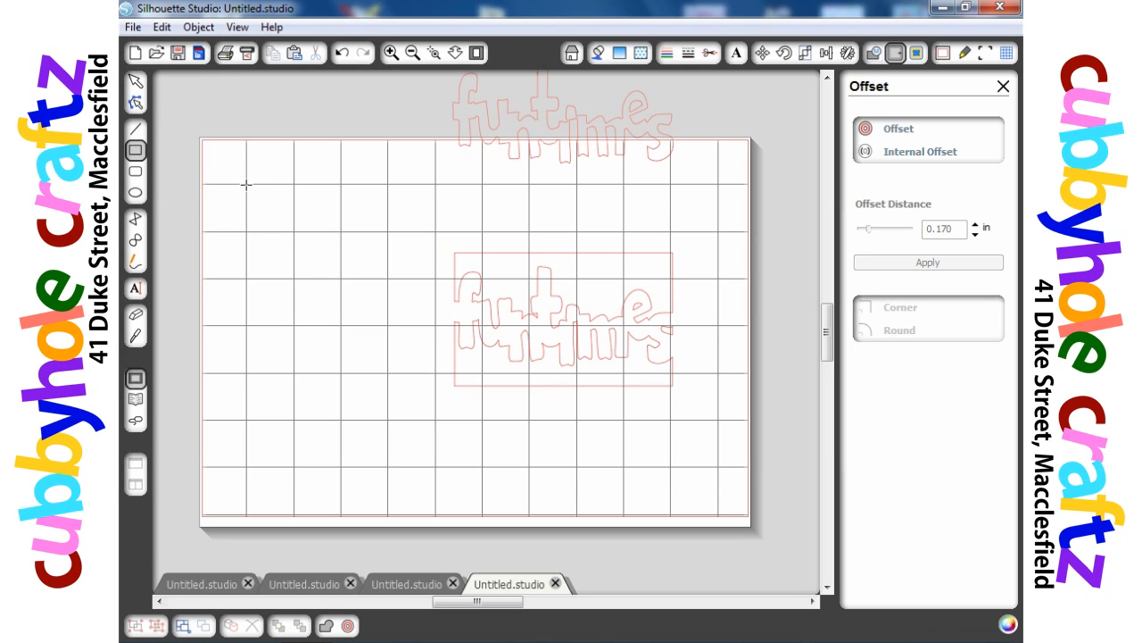
mouse_move(246, 184)
mouse_down()
mouse_move(716, 187)
mouse_move(694, 402)
mouse_move(719, 443)
mouse_move(718, 420)
mouse_up()
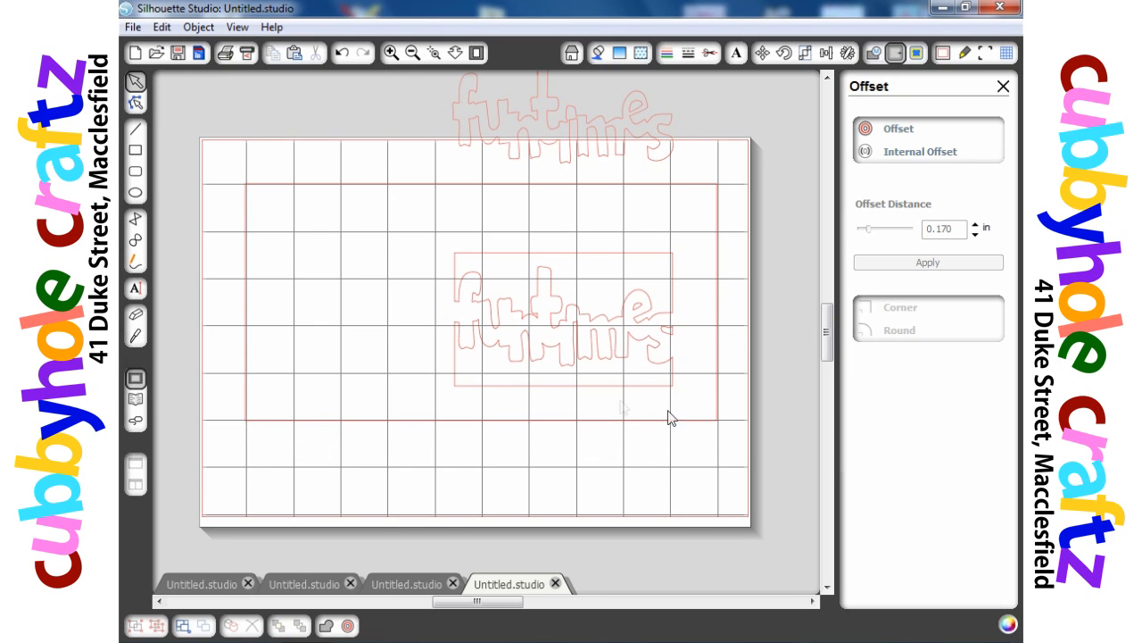
- Select the framed word together with its frame and make them a compound path
click(457, 393)
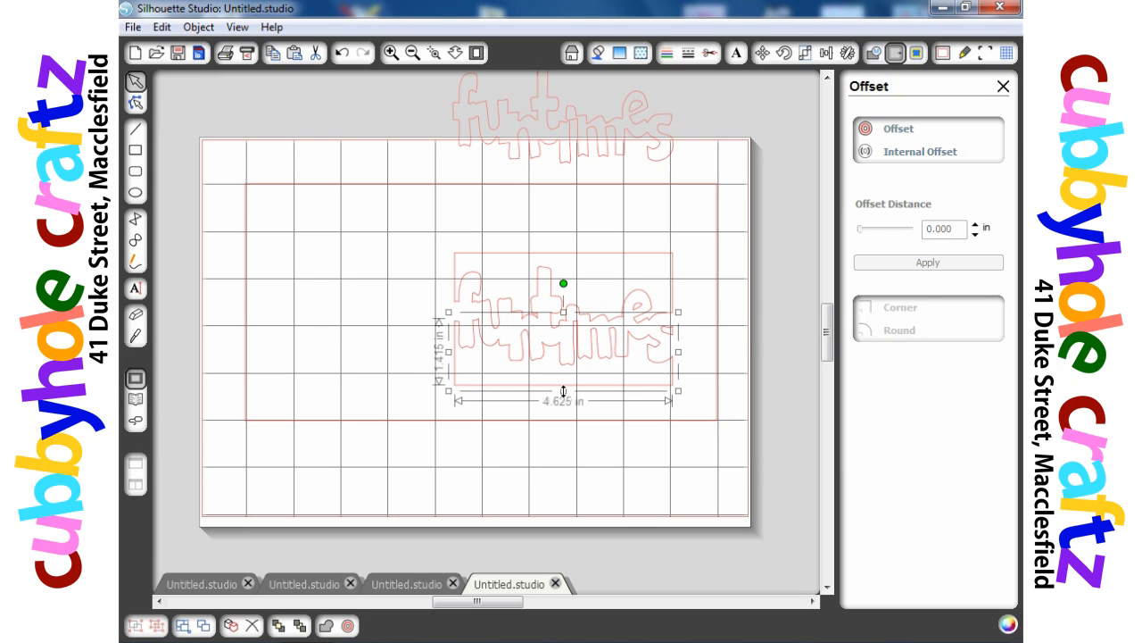
drag(563, 390, 564, 387)
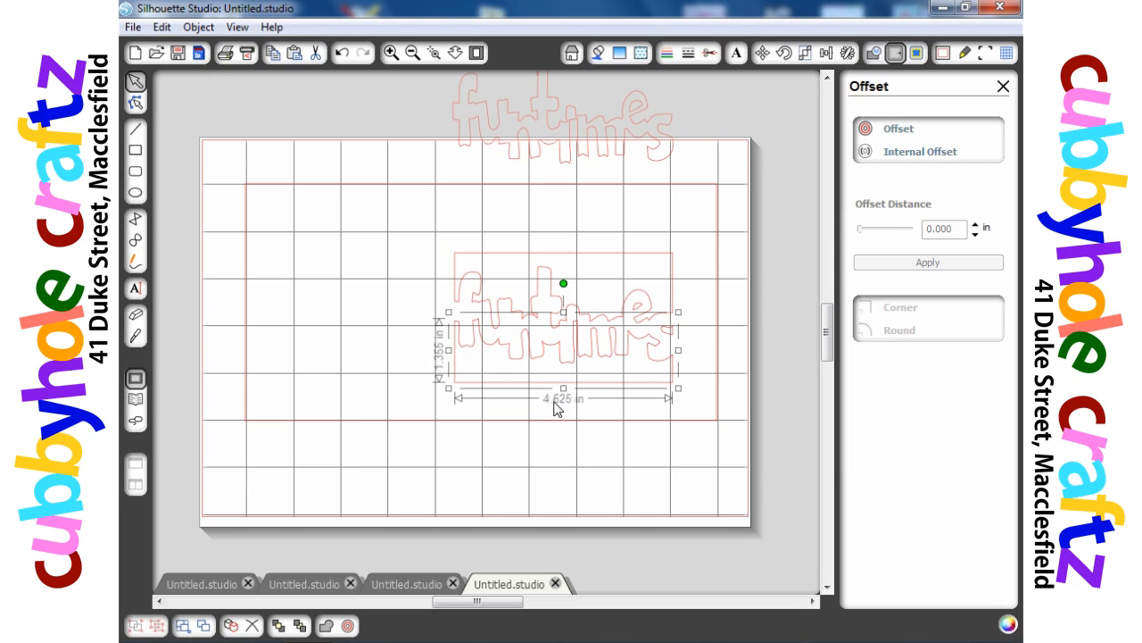
drag(403, 226, 706, 426)
right_click(603, 384)
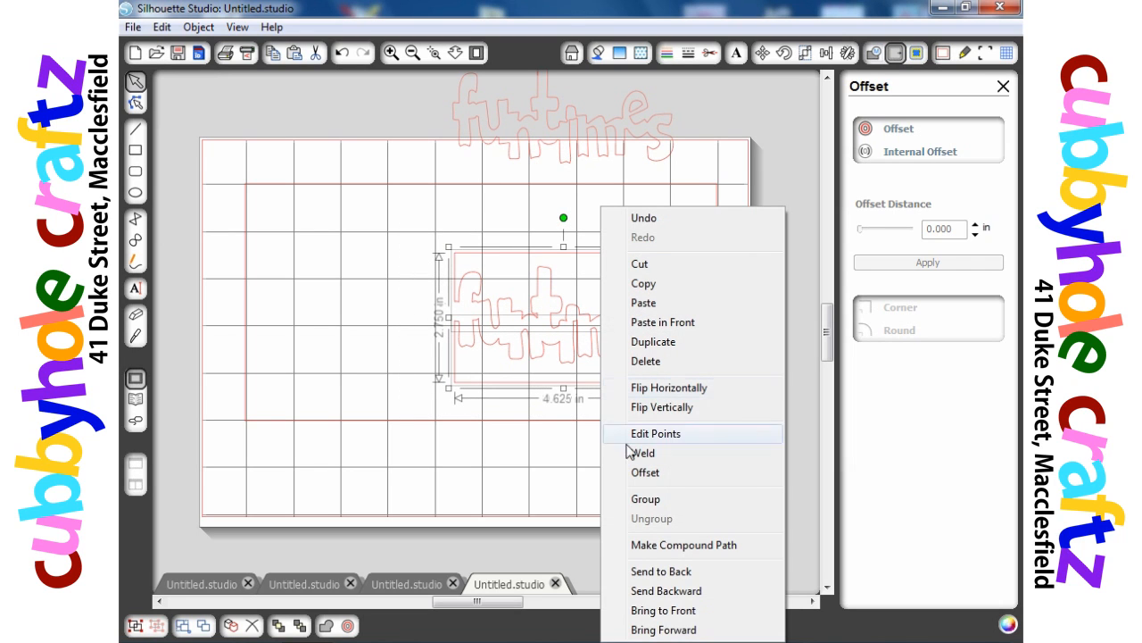
click(678, 546)
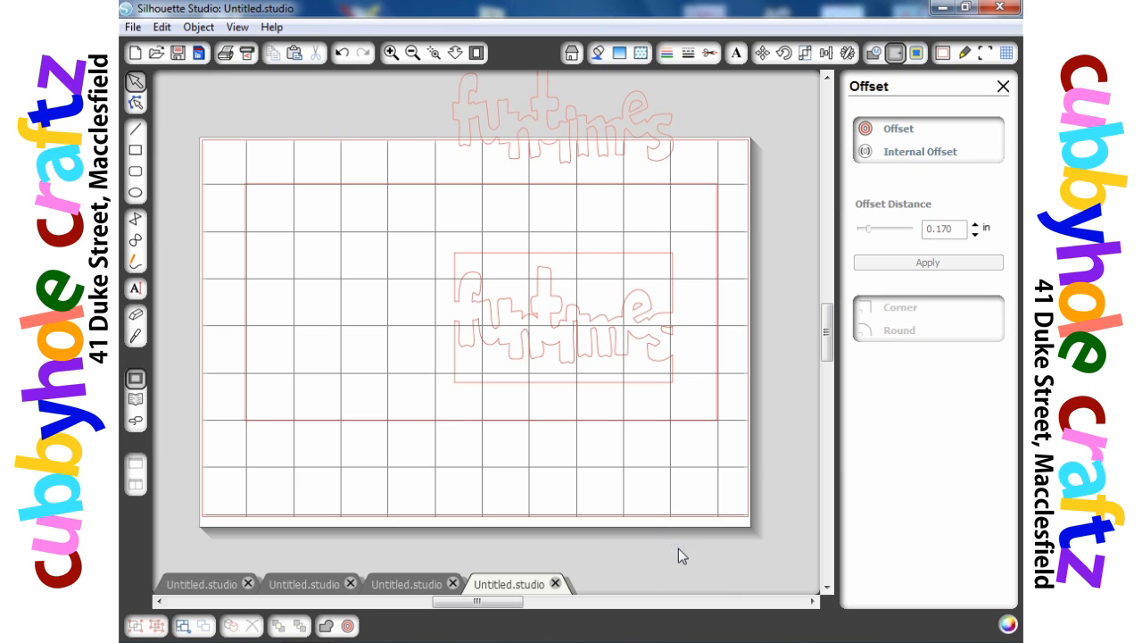
- Move the compound framed word slightly to the right inside the large rectangle
mouse_move(555, 382)
mouse_down()
mouse_move(558, 373)
mouse_move(560, 384)
mouse_up()
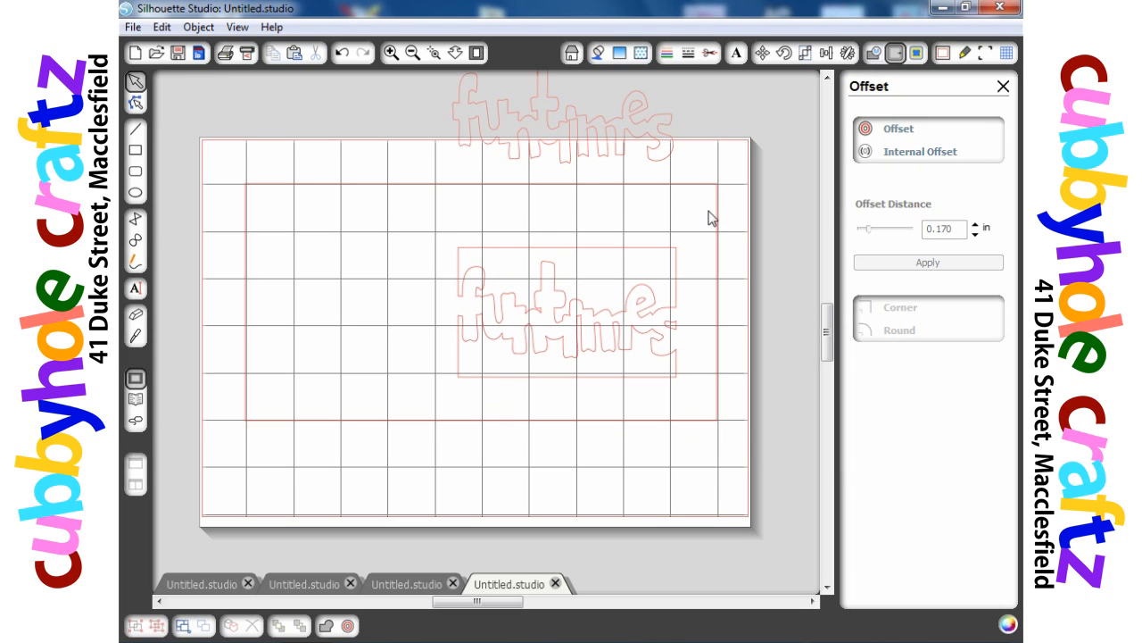
click(498, 257)
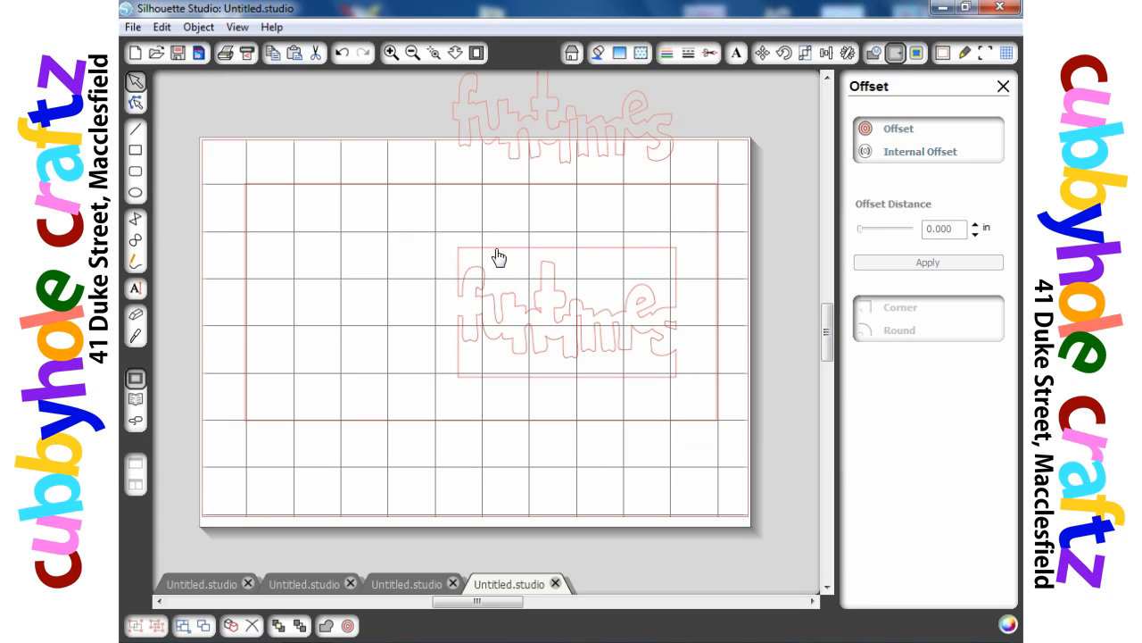
drag(498, 257, 523, 260)
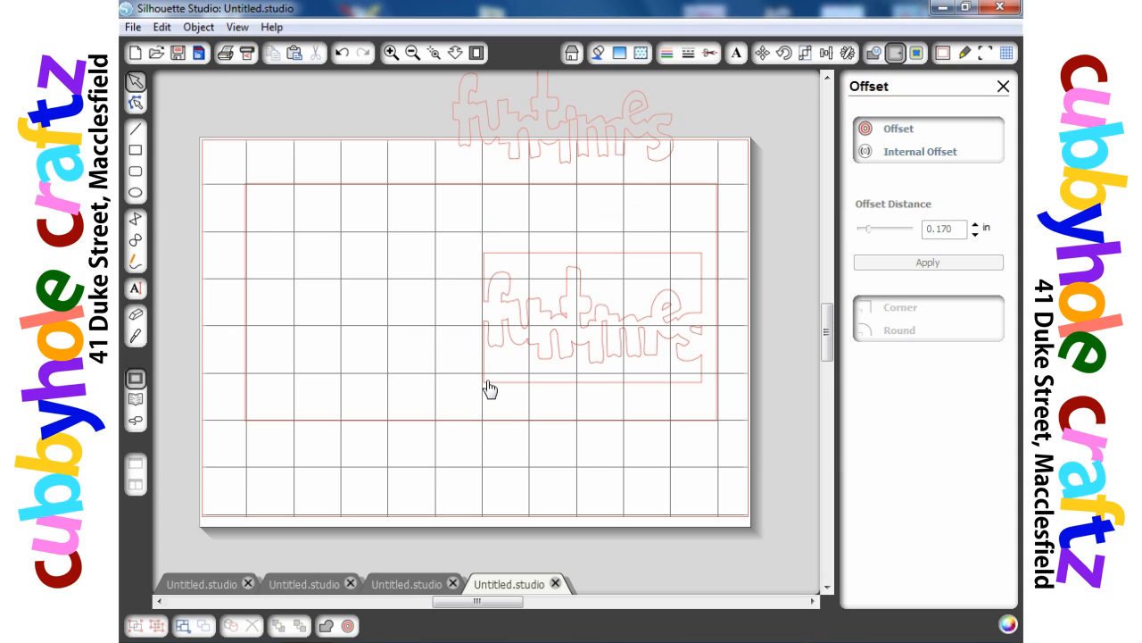
- Resize the compound framed word to about 2.995 by 2.995 inches
drag(492, 390, 498, 391)
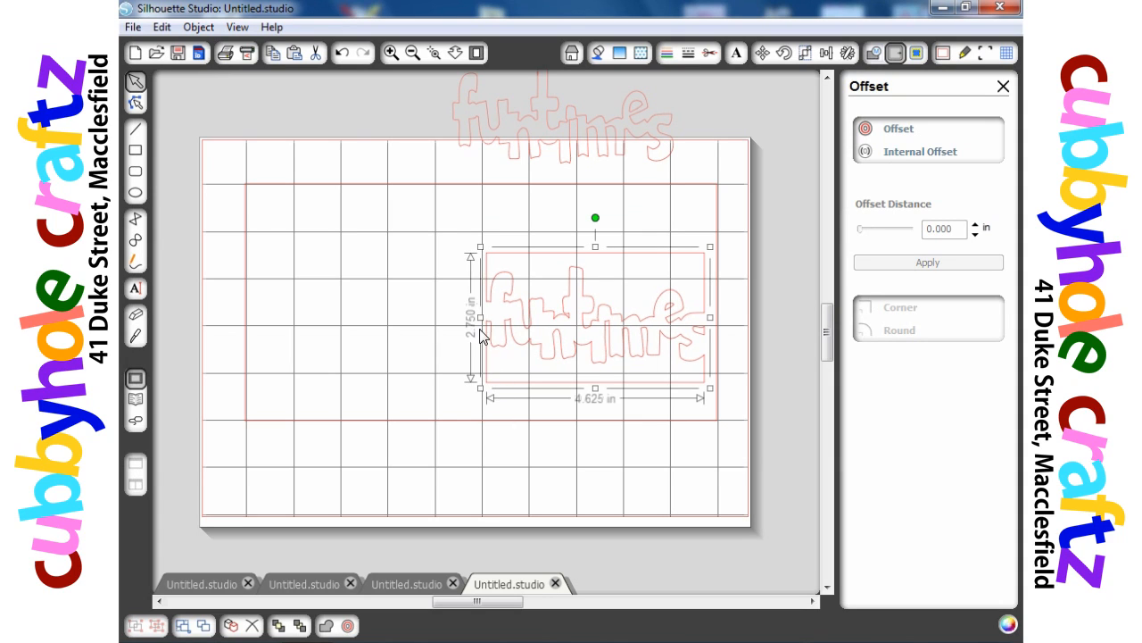
drag(481, 316, 541, 317)
drag(619, 386, 592, 372)
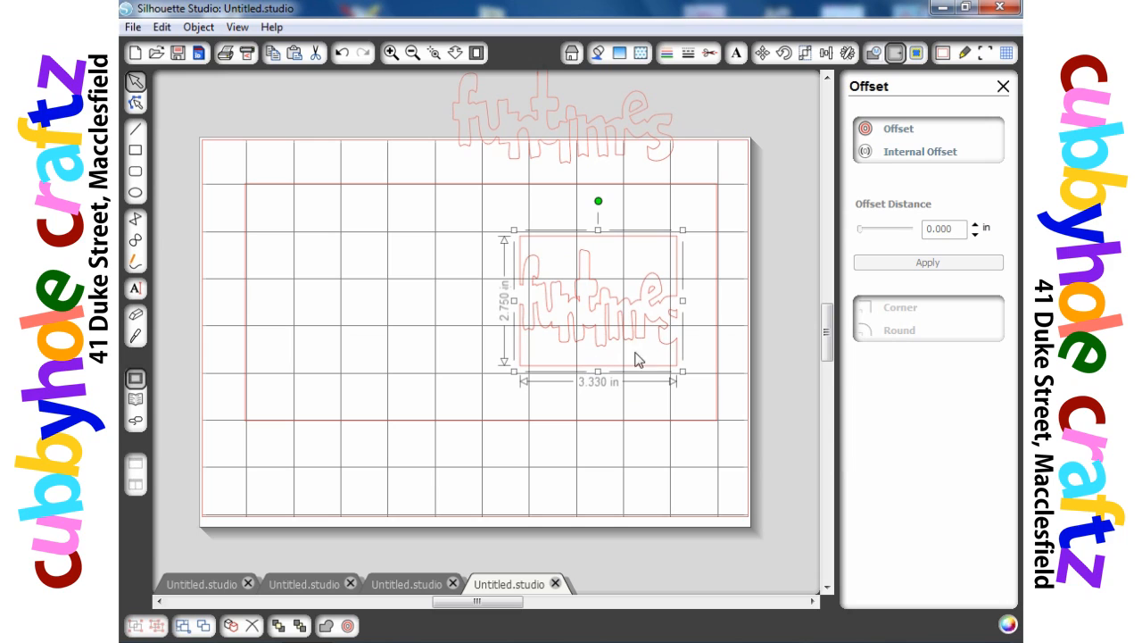
drag(685, 302, 677, 301)
drag(514, 302, 524, 301)
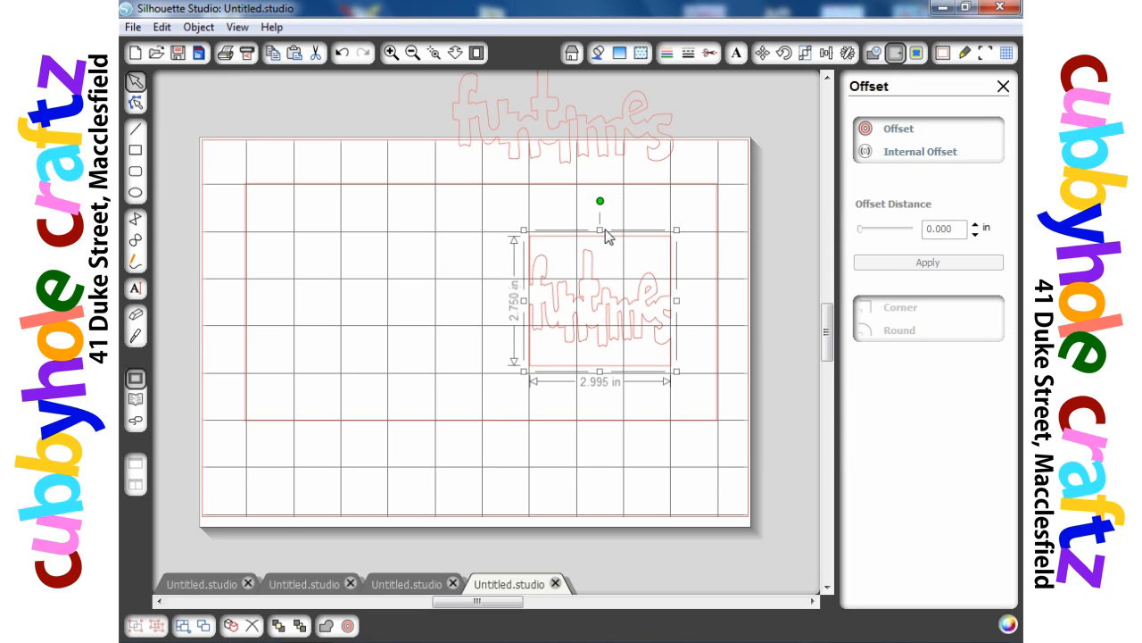
drag(599, 232, 602, 228)
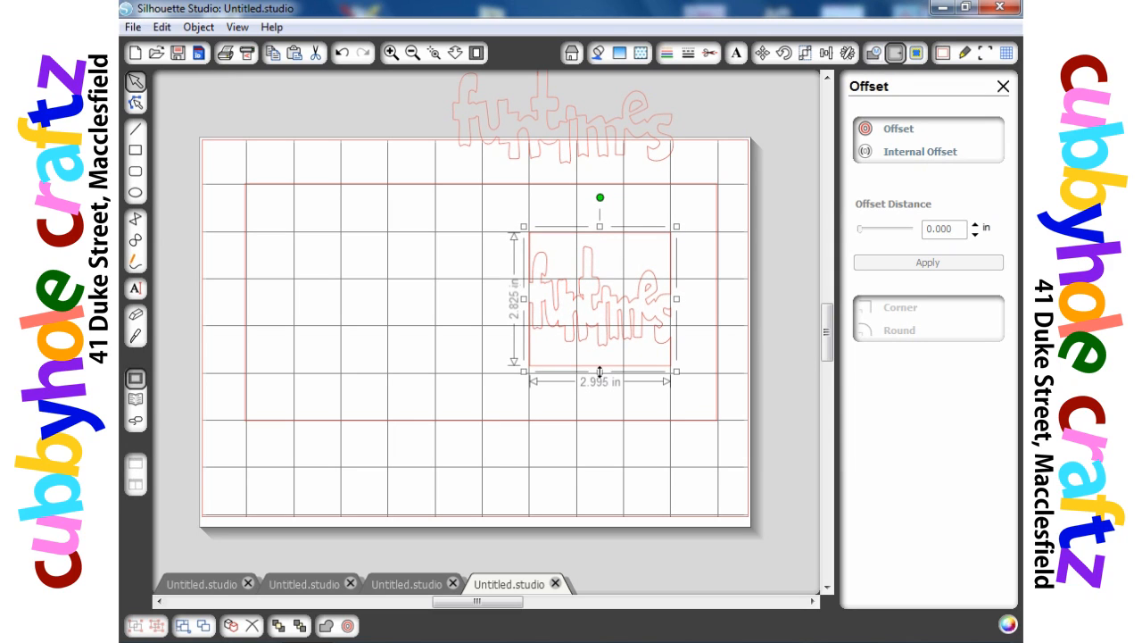
drag(600, 371, 600, 380)
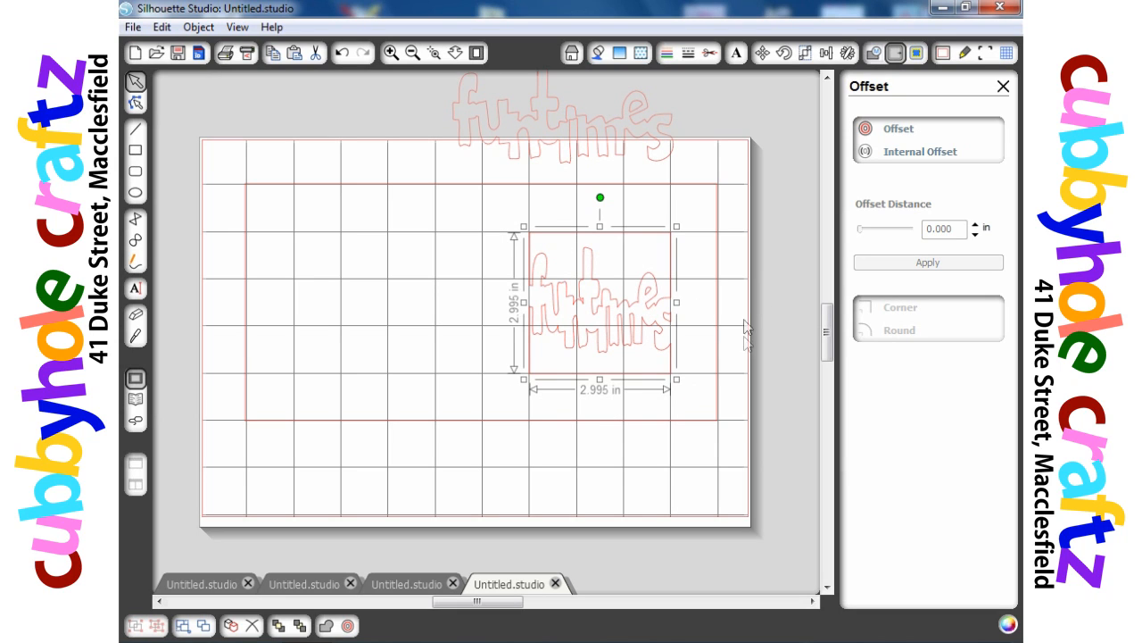
- Try nudging the framed word slightly right, then undo the move and redo the last action
click(649, 444)
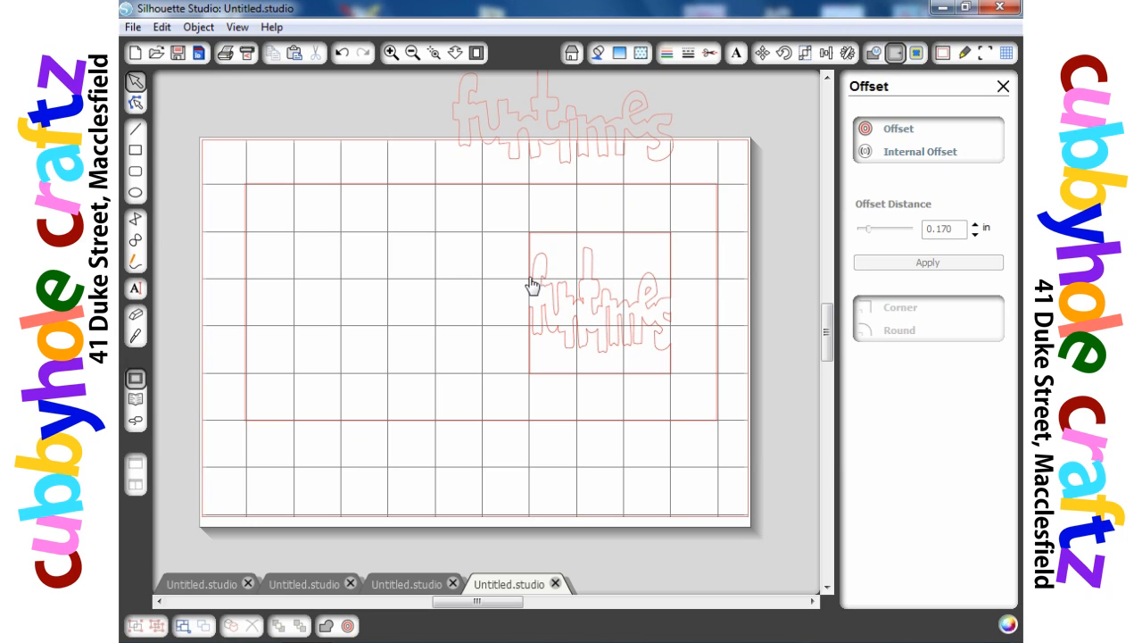
drag(629, 239, 648, 242)
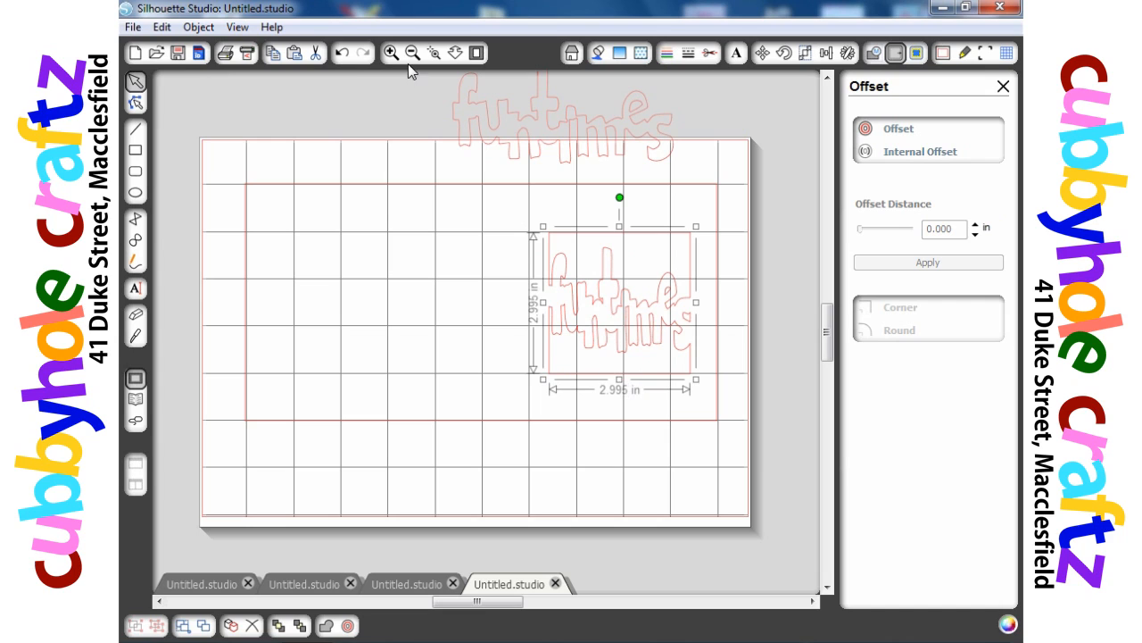
click(342, 54)
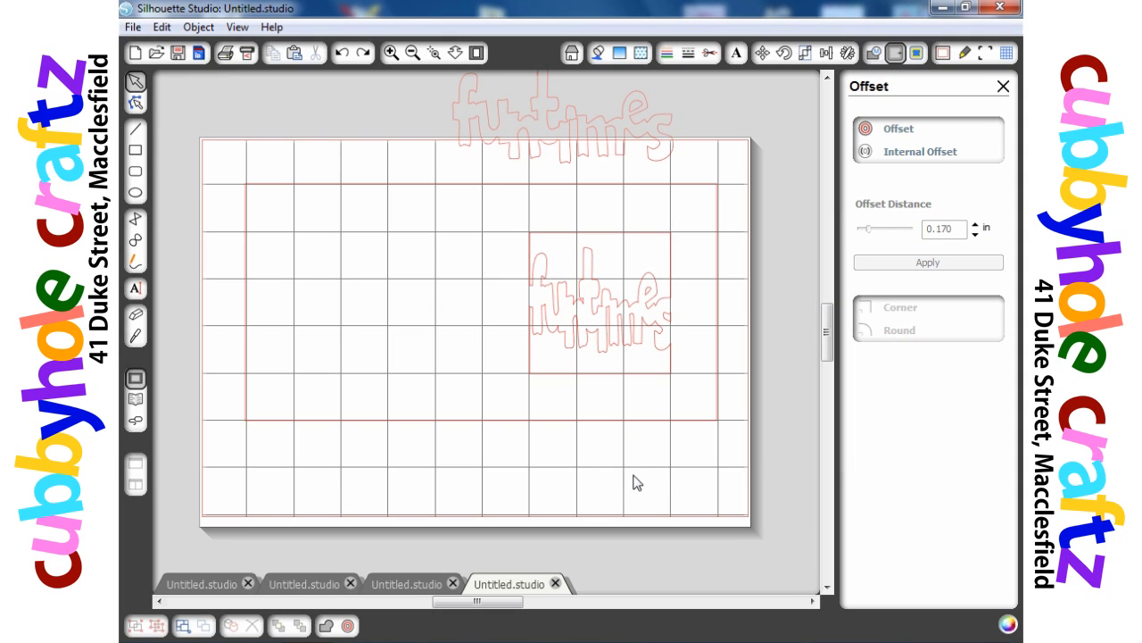
key(ctrl+y)
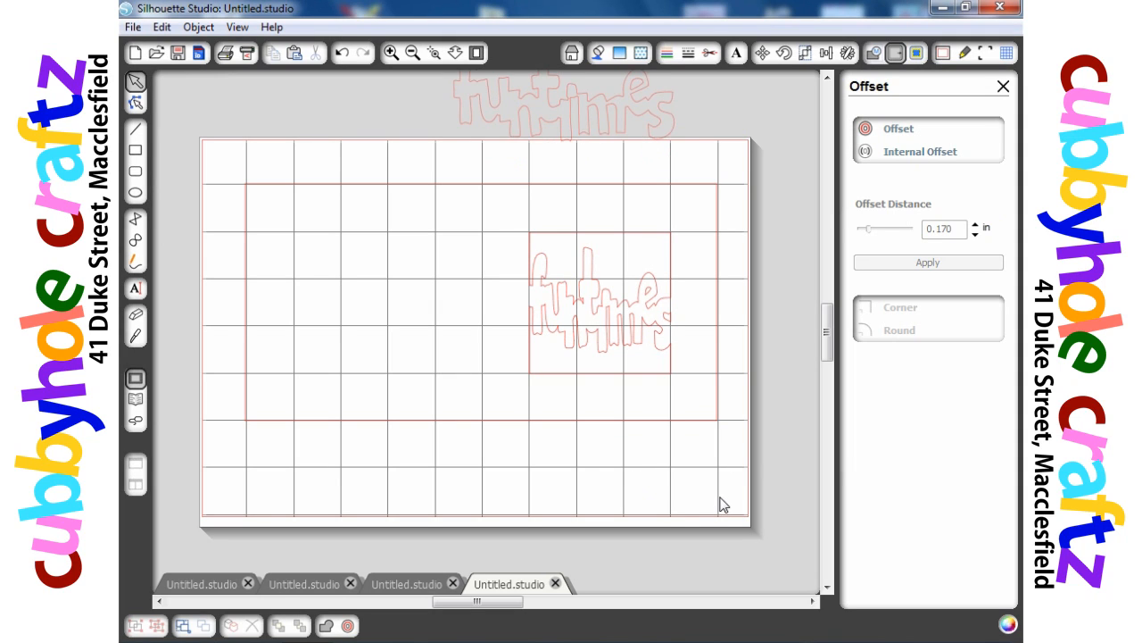